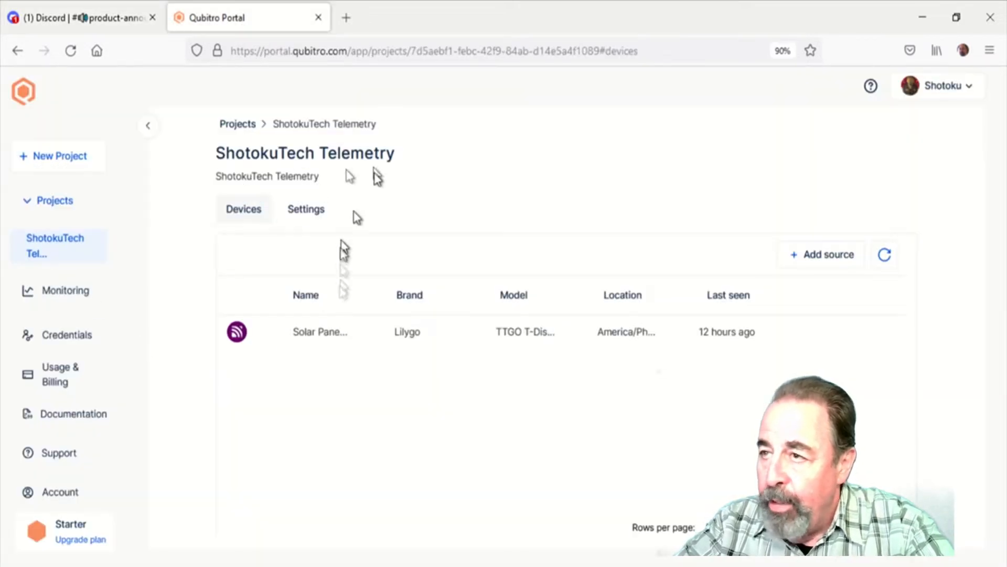
Open the Solar Panel One device and review its recorded data readings and analytics chart
click(321, 336)
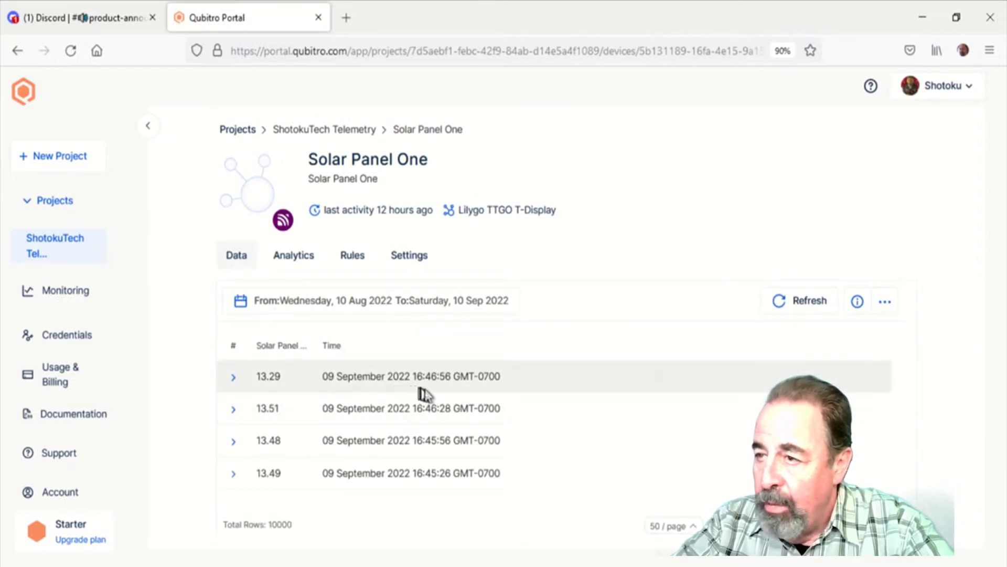
scroll(413, 437, down, 10)
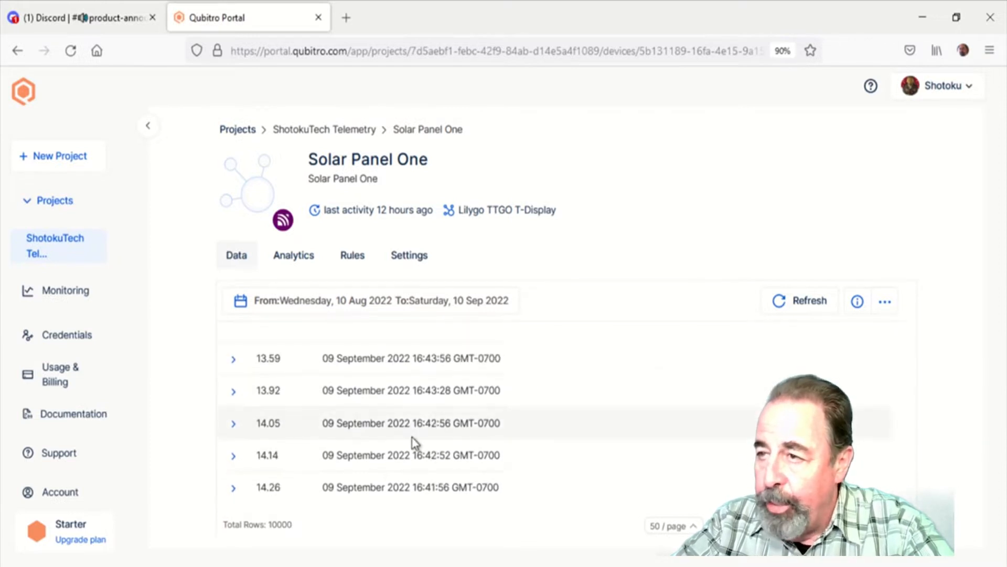
scroll(413, 437, up, 10)
scroll(413, 437, down, 8)
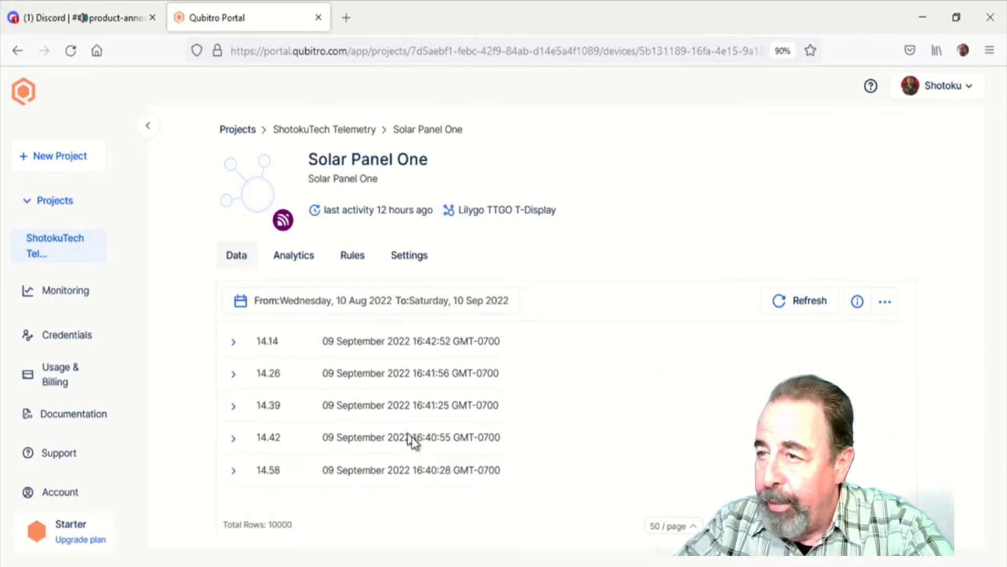
scroll(412, 440, up, 4)
scroll(408, 434, up, 4)
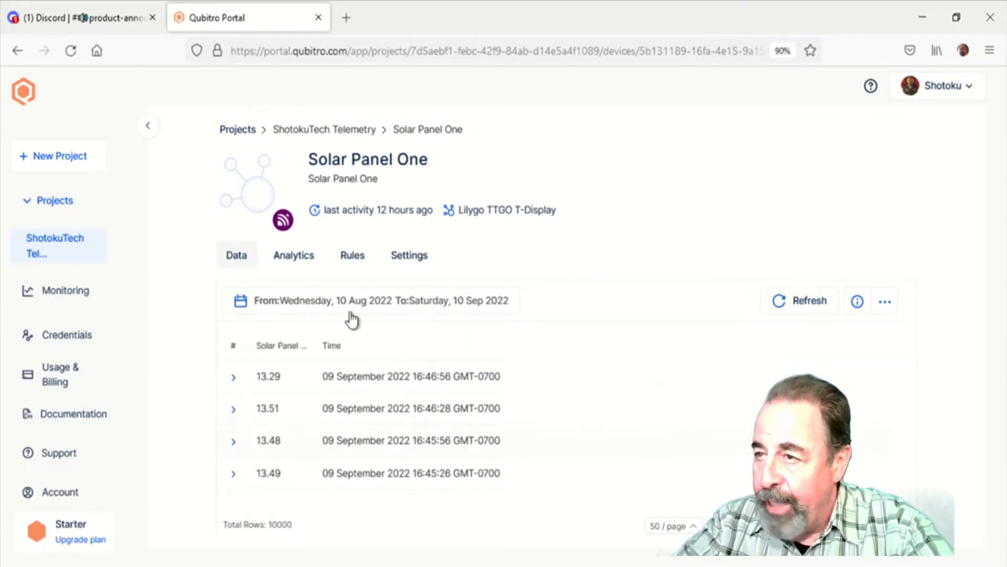
click(294, 257)
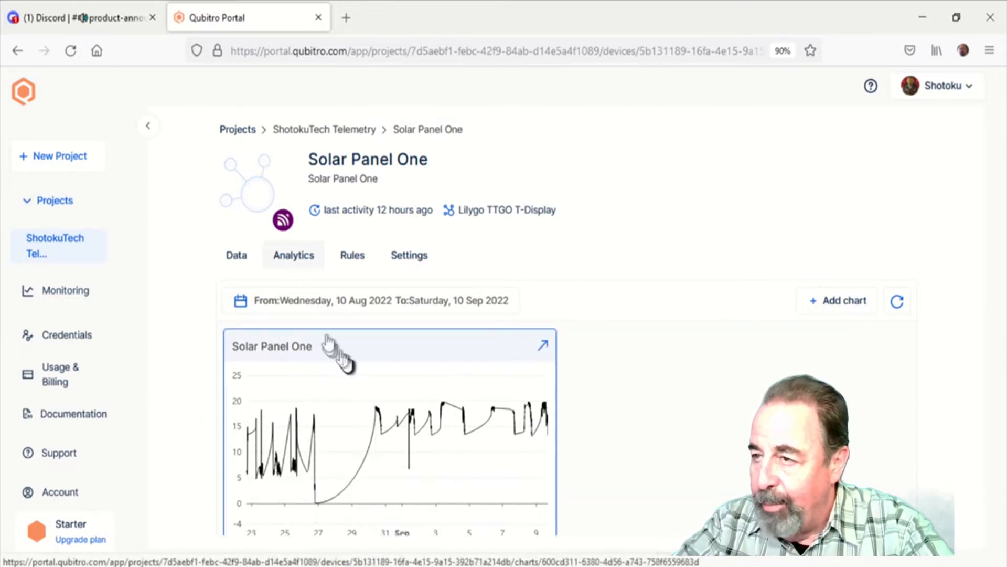
Put the ShotokuTech Telemetry monitoring dashboard into edit mode and open the customization of the solar panel one gauge widget
click(70, 300)
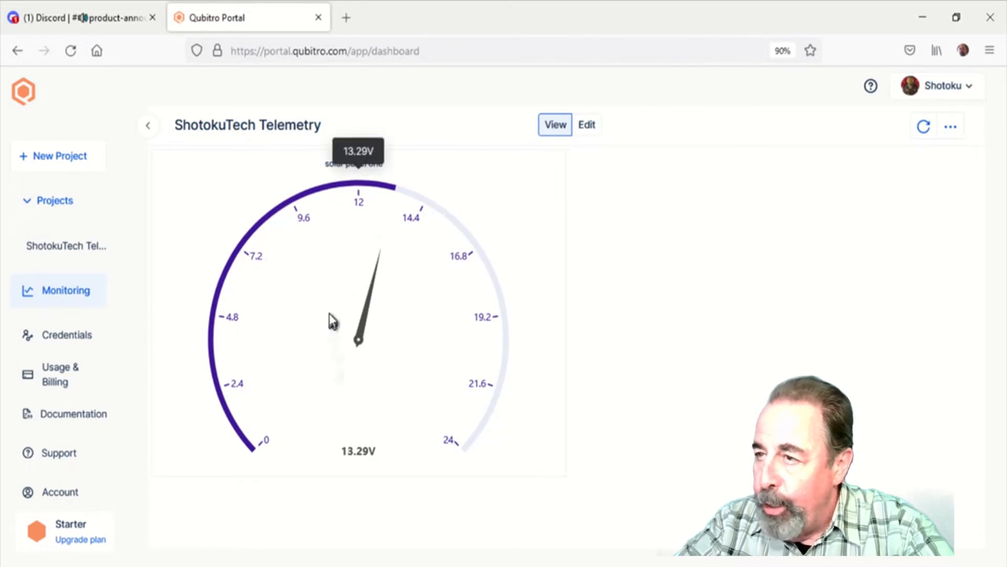
click(588, 126)
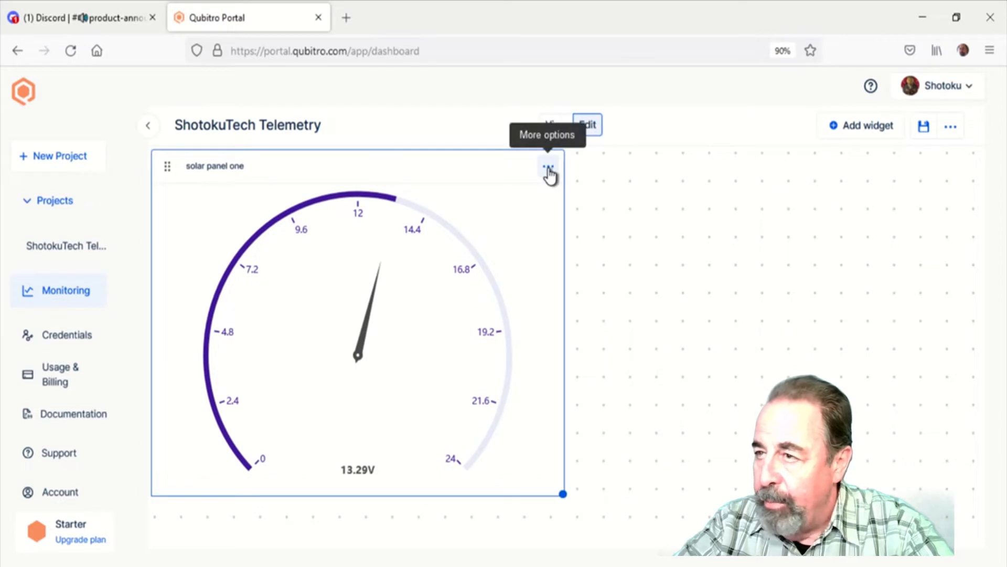
click(548, 169)
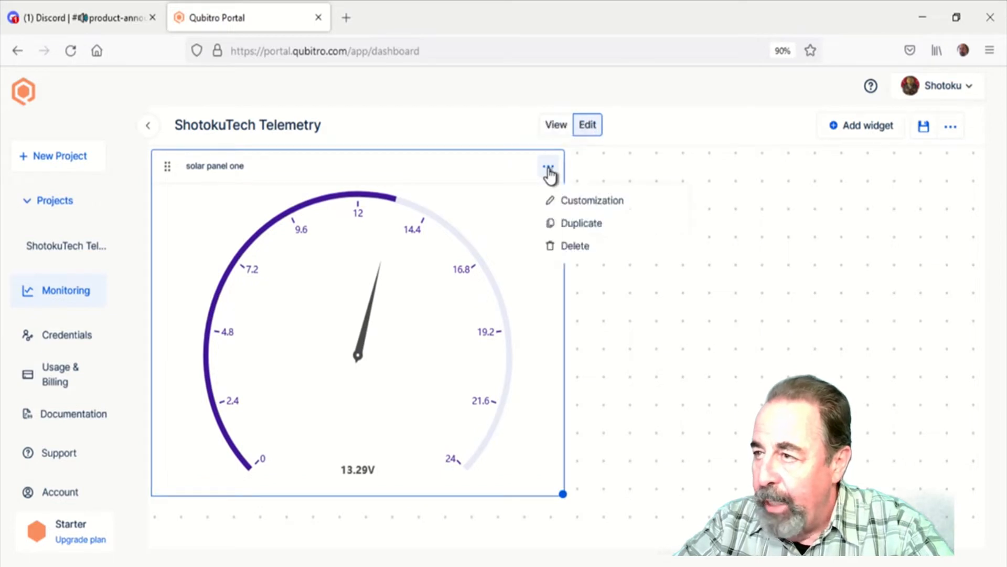
click(577, 208)
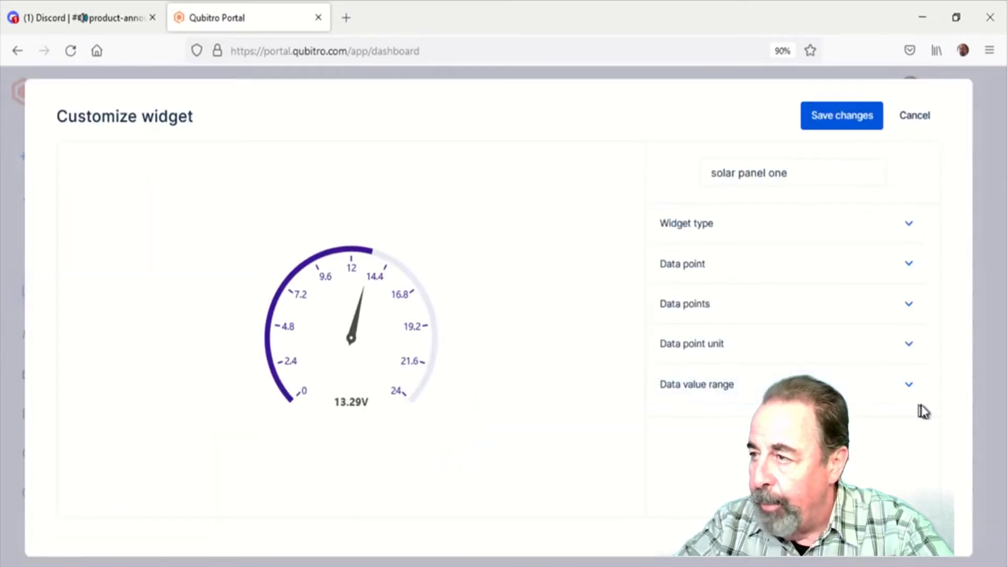
Examine which project and device the gauge widget uses as its data point
click(908, 238)
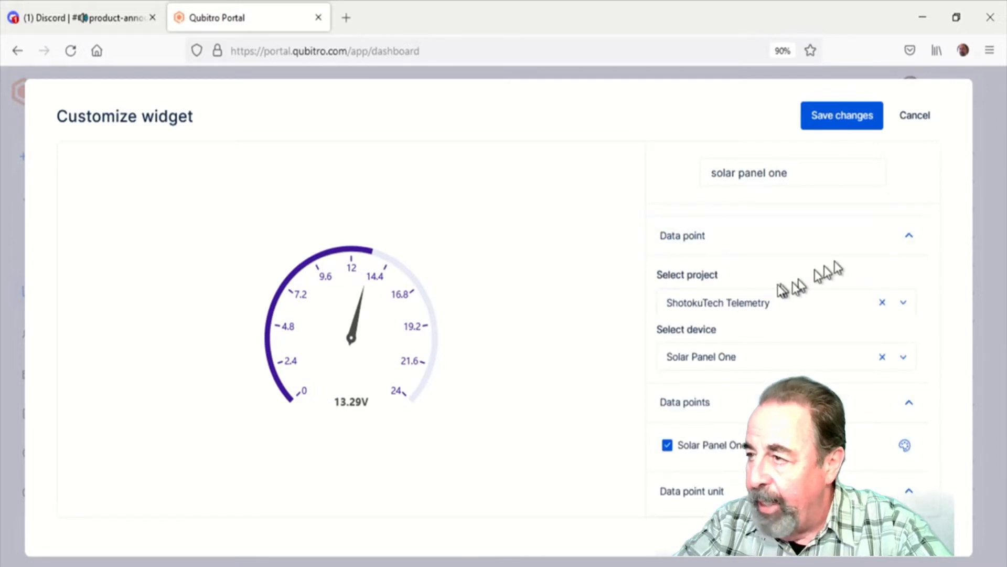
click(904, 309)
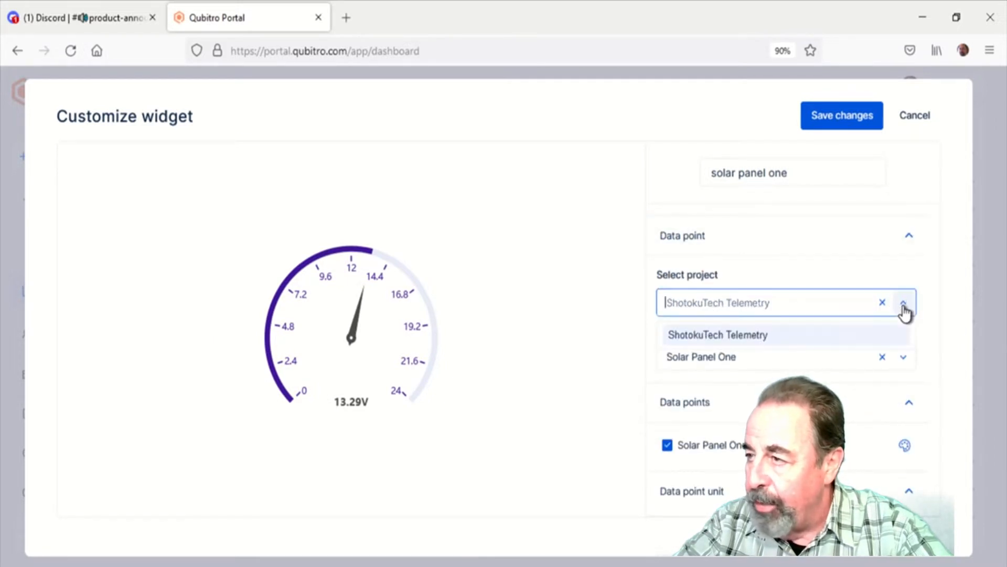
click(903, 310)
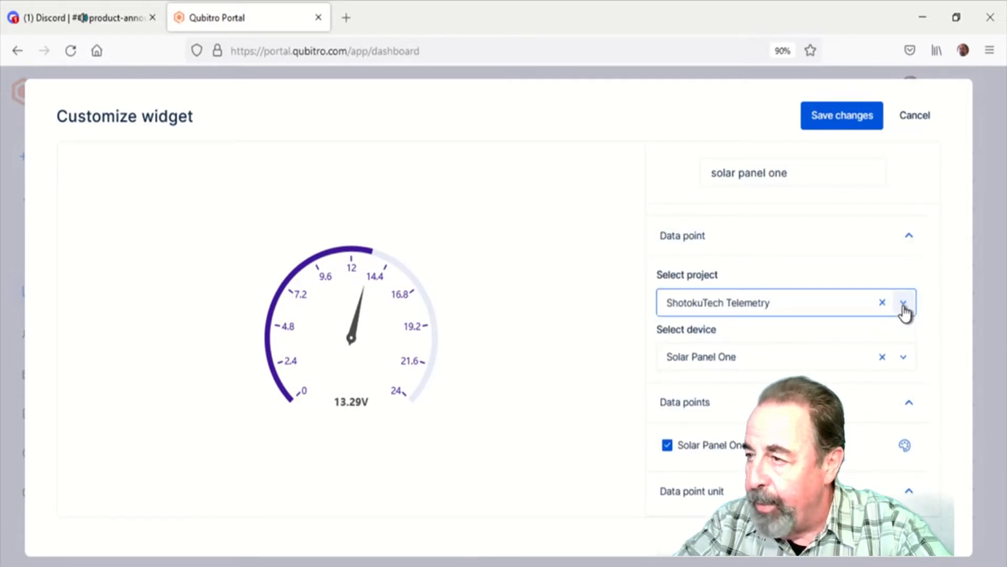
click(904, 361)
click(904, 361)
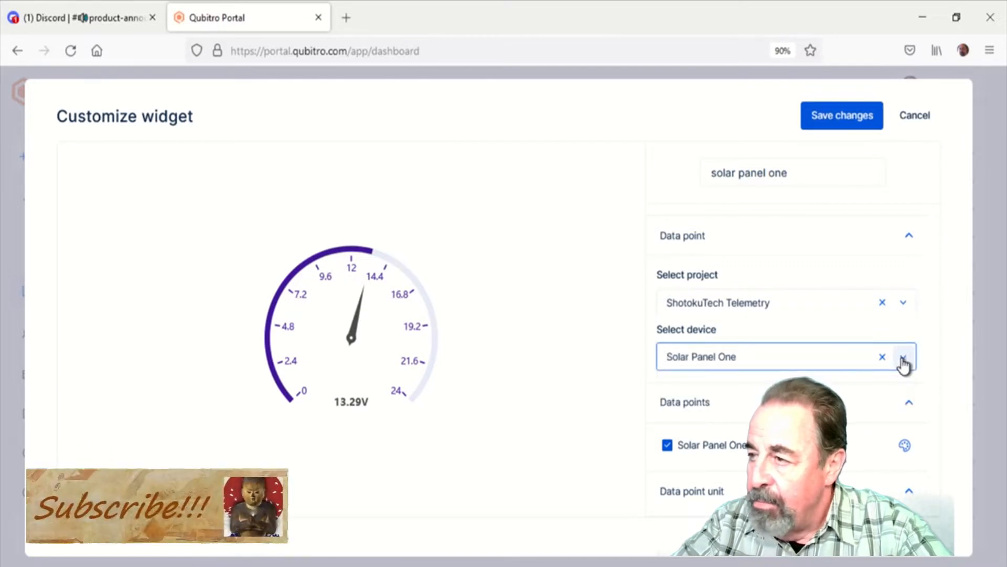
click(906, 238)
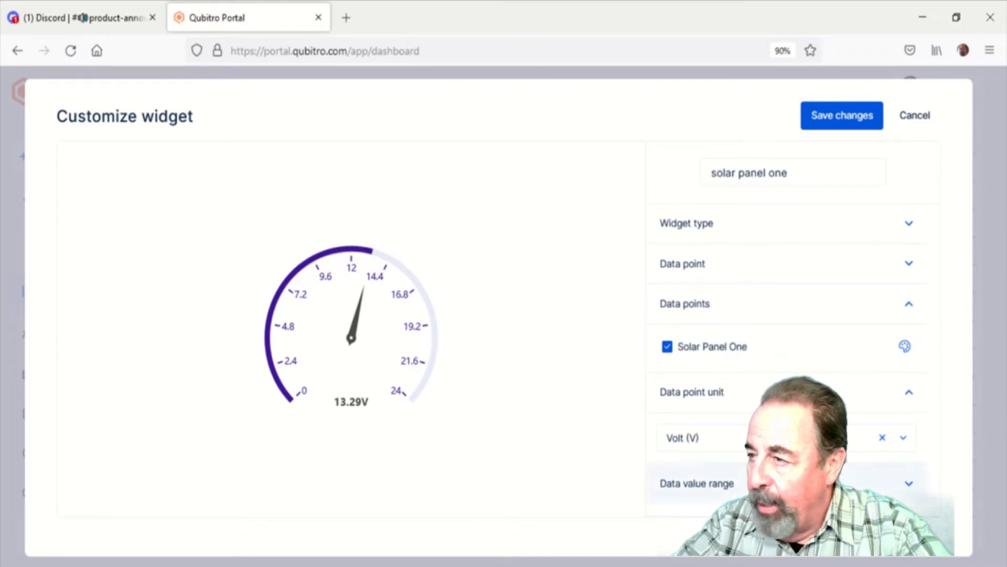
Examine the gauge widget's data point unit options and its minimum and maximum value settings
click(912, 498)
click(708, 368)
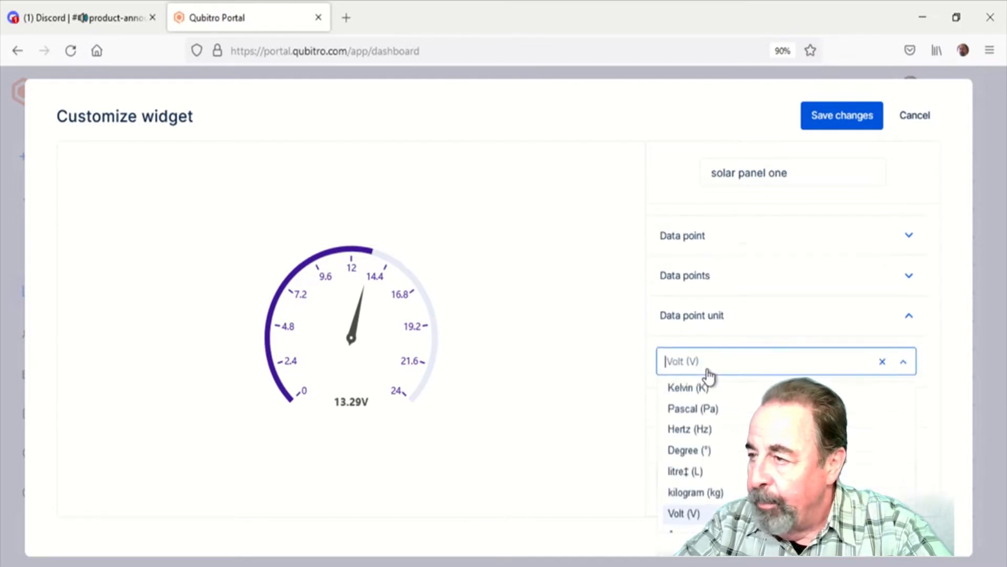
click(709, 370)
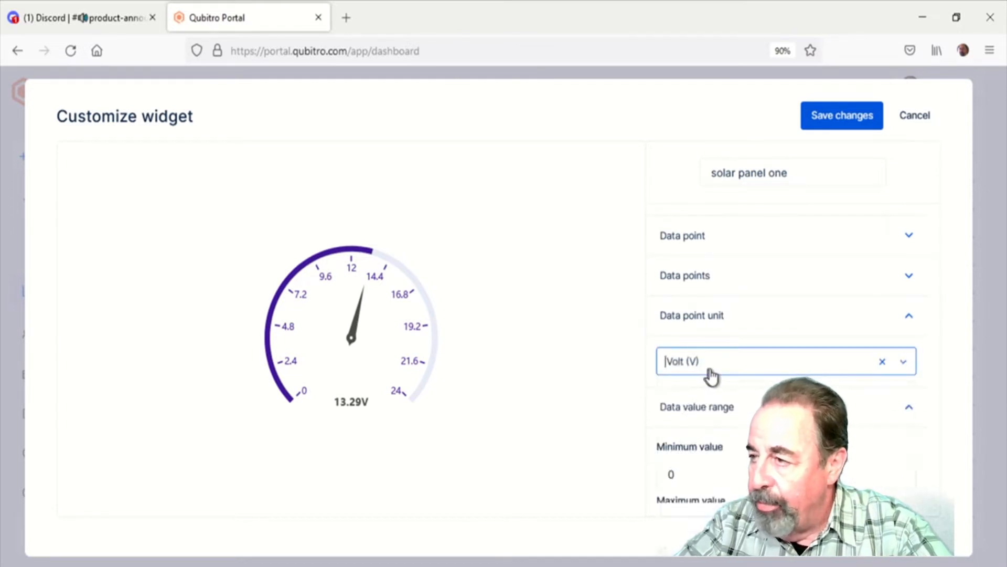
click(720, 414)
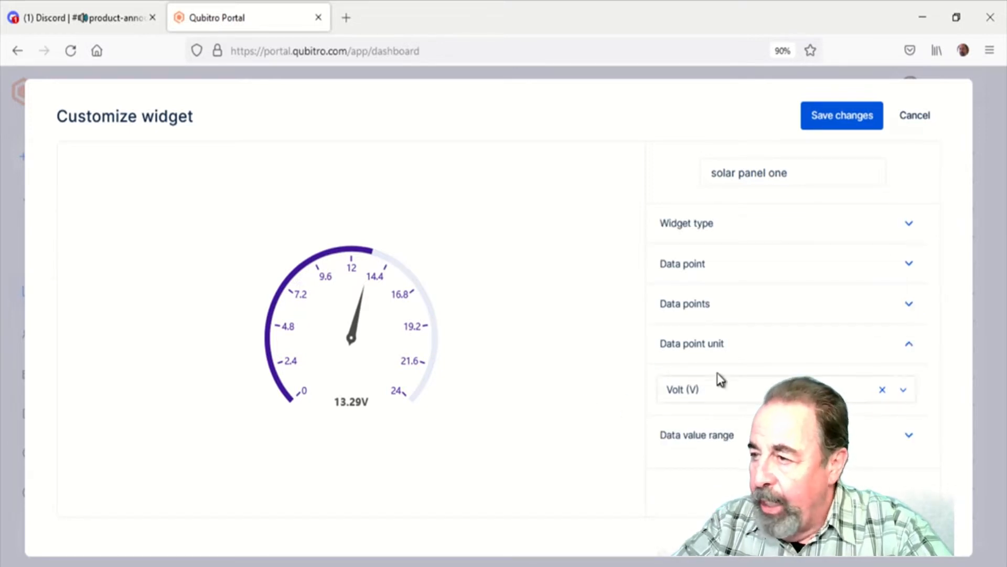
click(717, 313)
click(717, 481)
scroll(717, 409, down, 3)
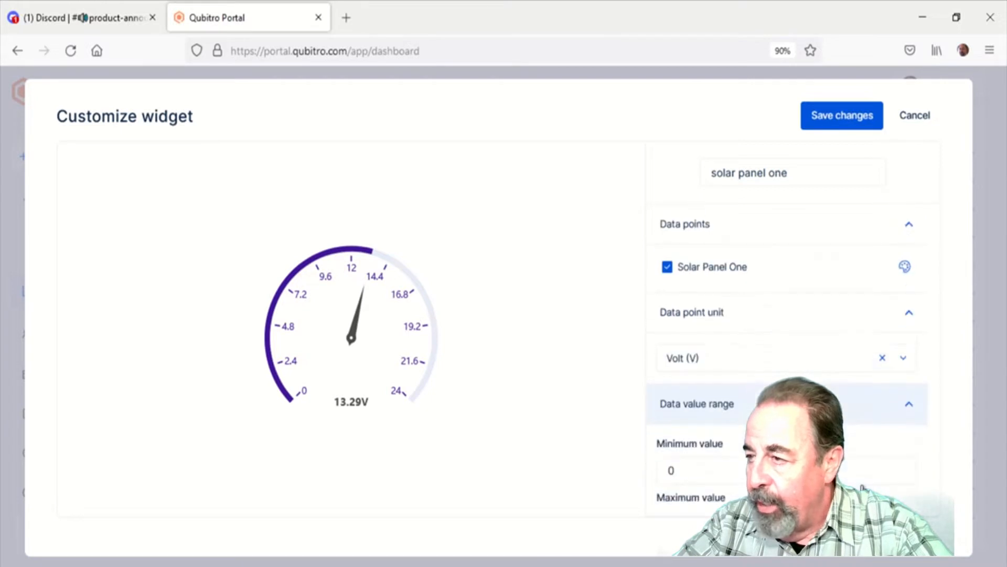
click(714, 475)
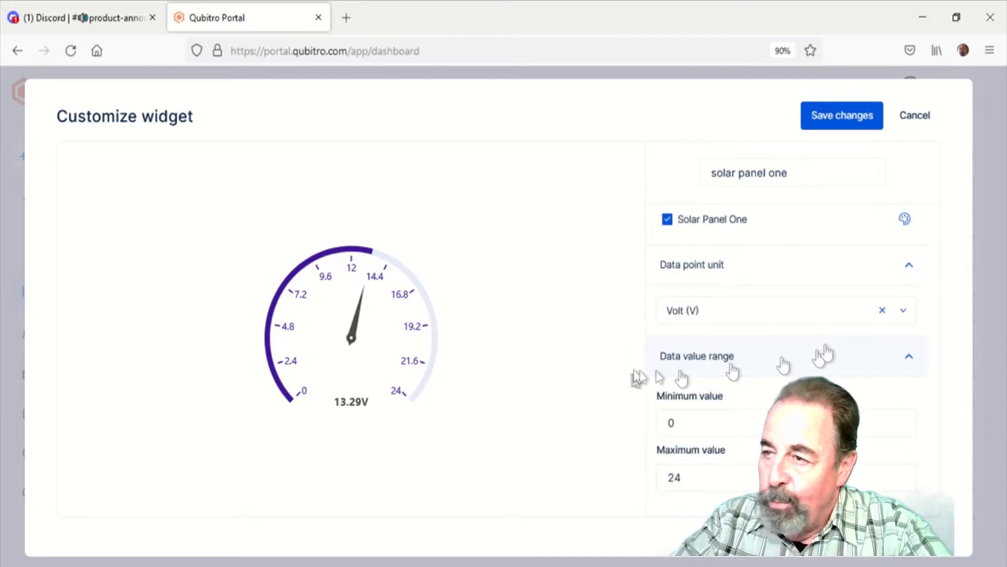
Collapse the gauge's open settings sections and leave its customization without saving changes
scroll(911, 361, up, 2)
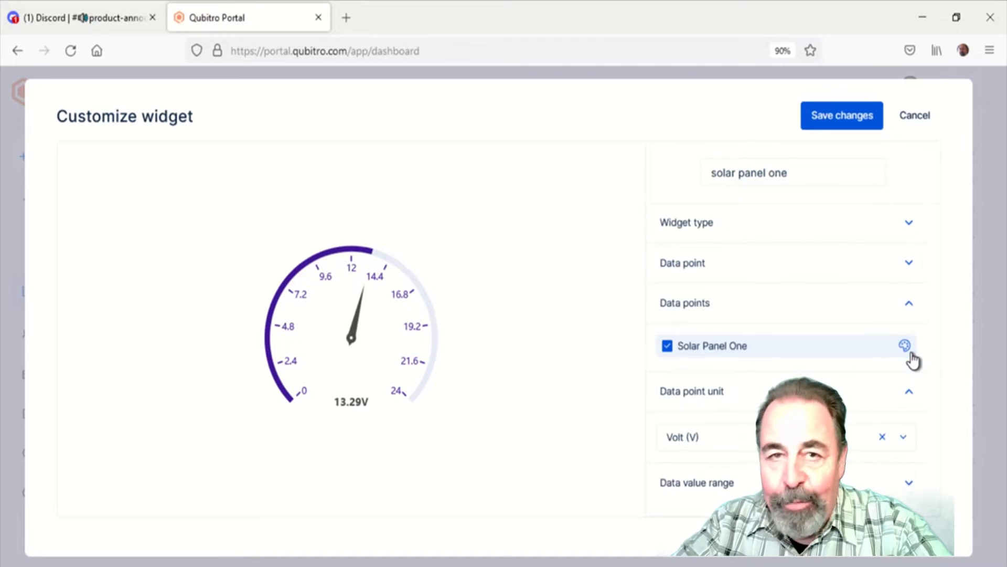
click(911, 392)
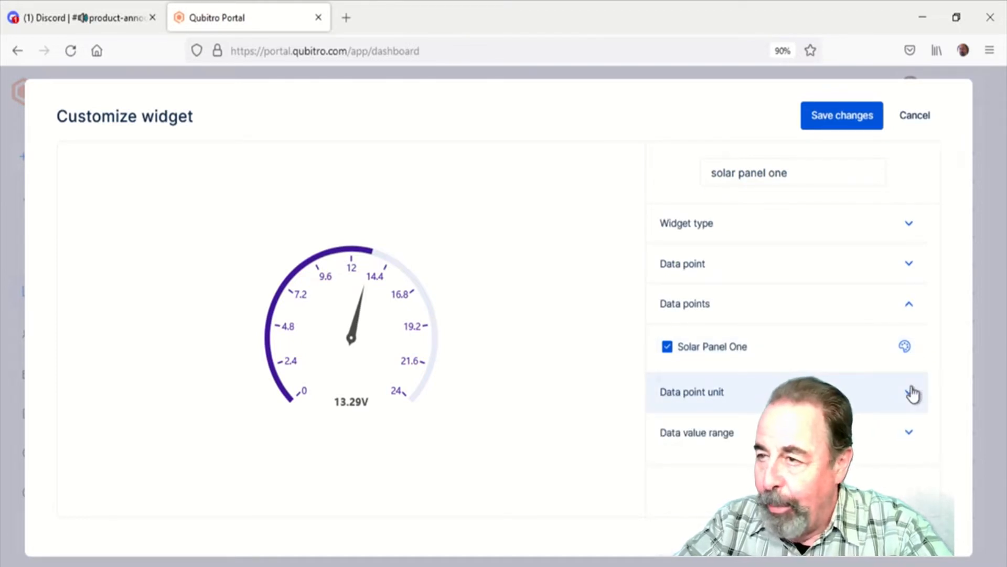
click(909, 309)
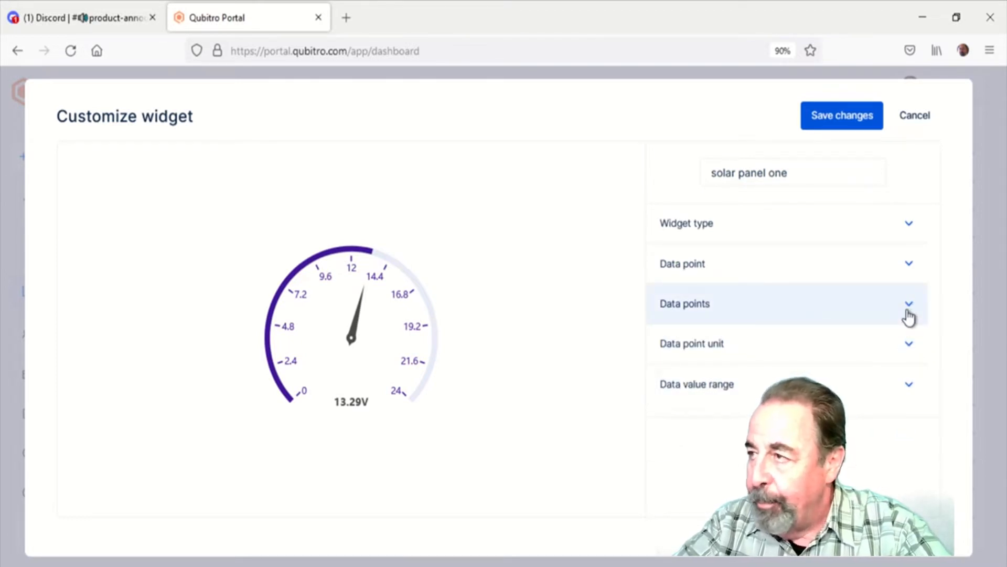
click(914, 116)
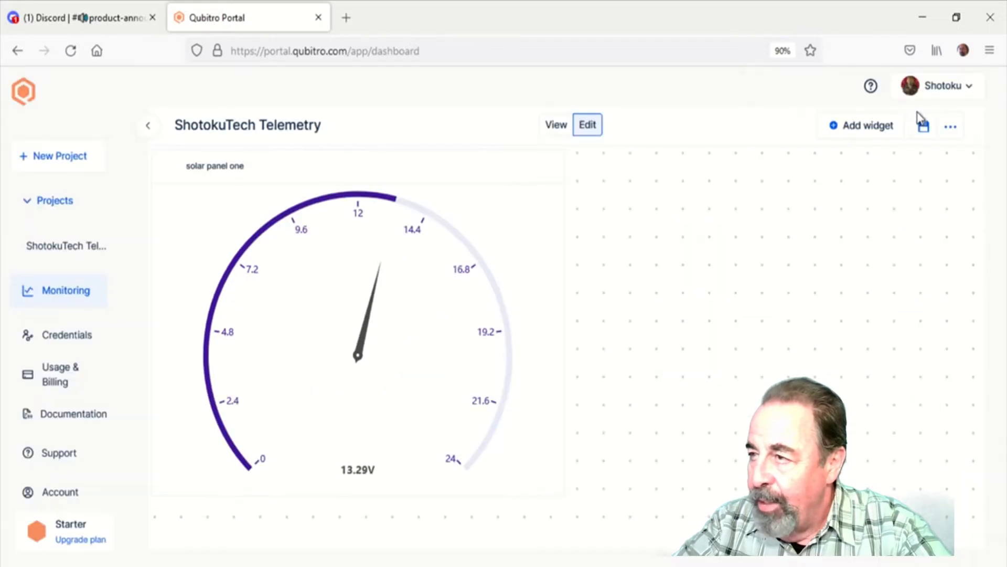
Add a chart widget to the dashboard and lay it out beside the gauge, enlarged to about the gauge's height
click(848, 131)
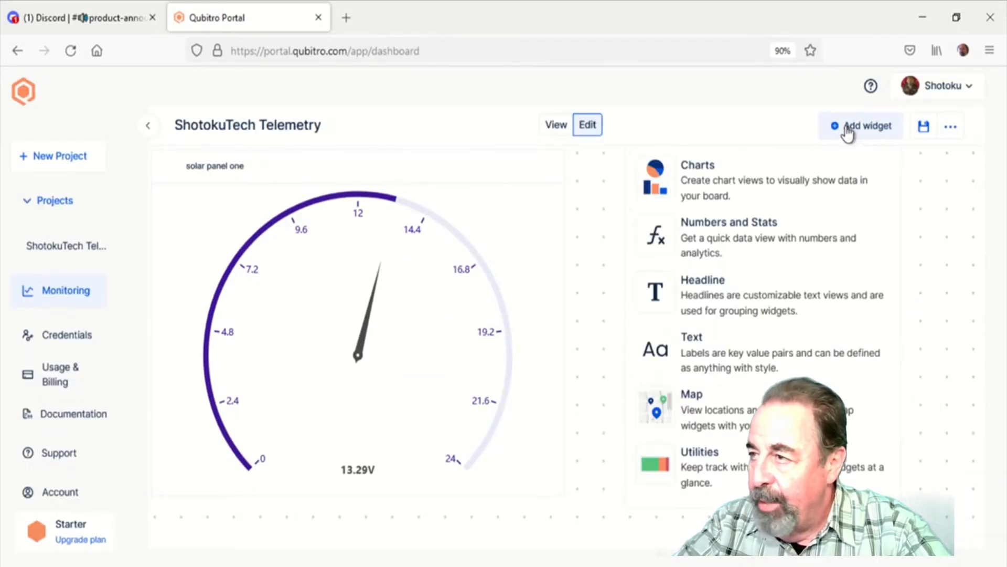
click(714, 173)
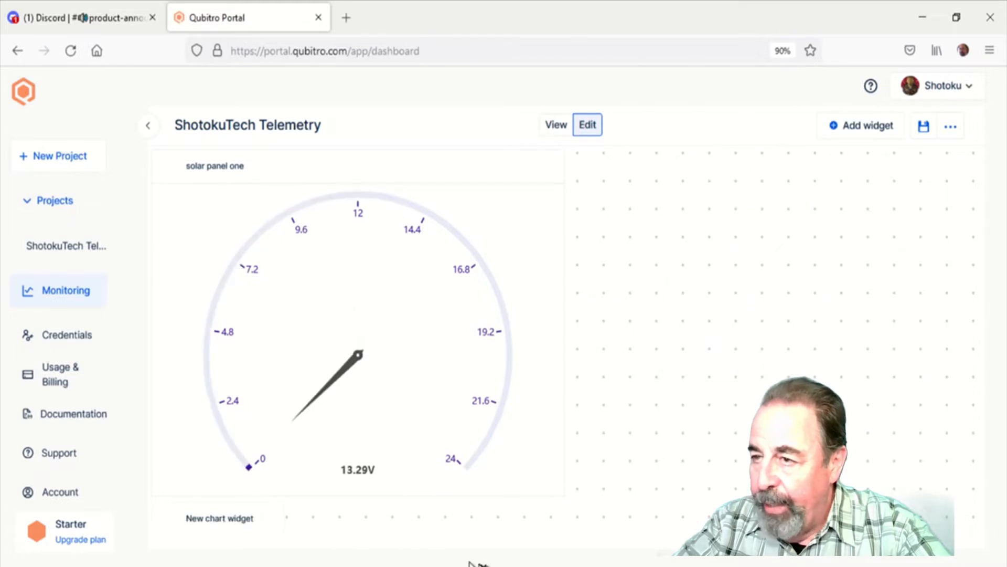
scroll(221, 509, down, 3)
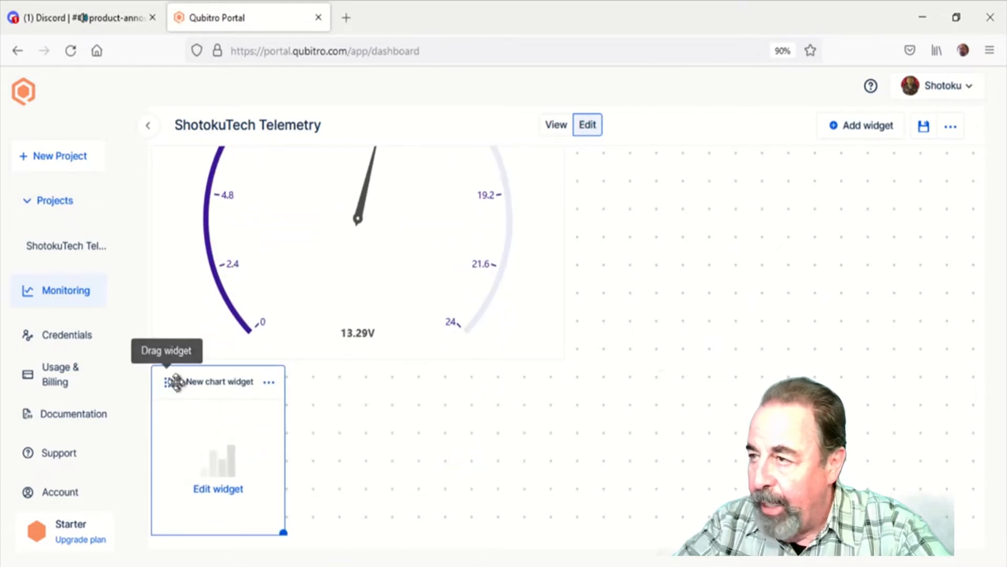
drag(172, 382, 588, 166)
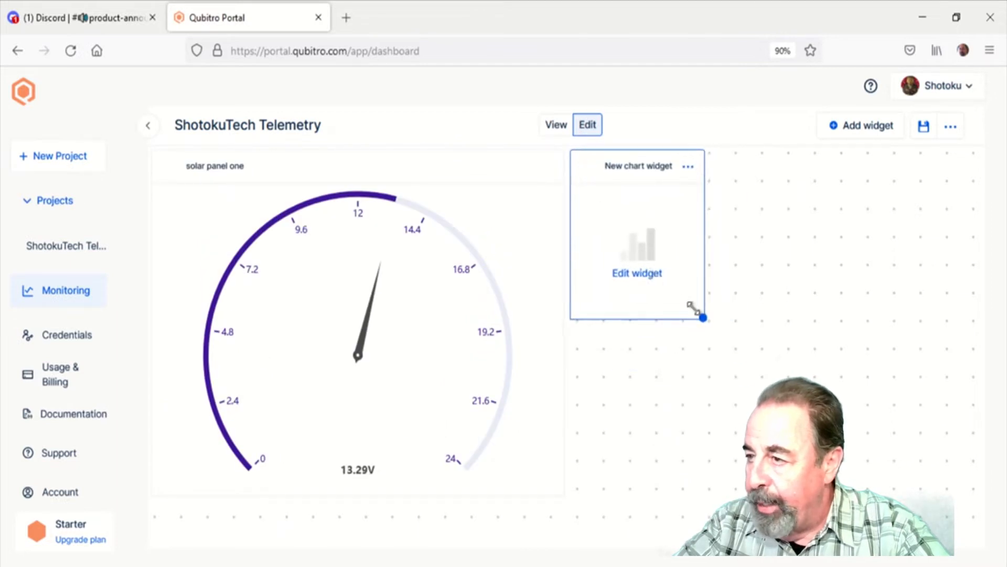
drag(703, 317, 952, 507)
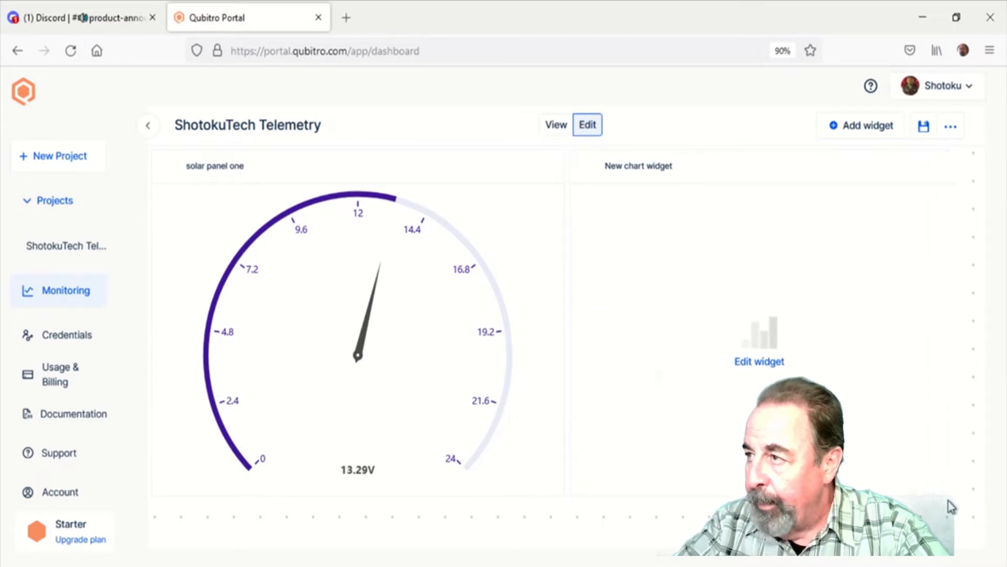
Open the new chart widget for customization and rename it Solar Panel One
click(762, 362)
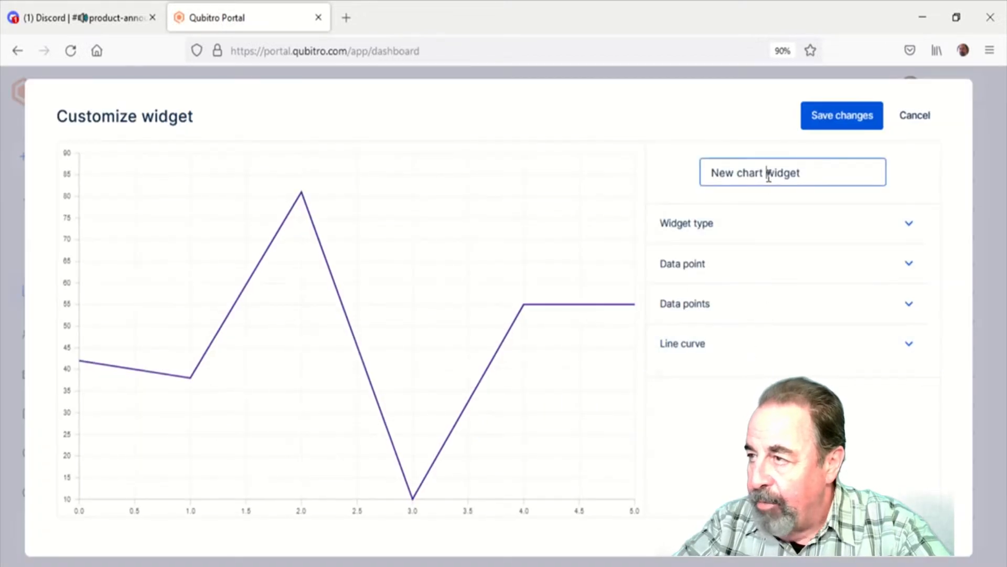
drag(801, 173, 660, 187)
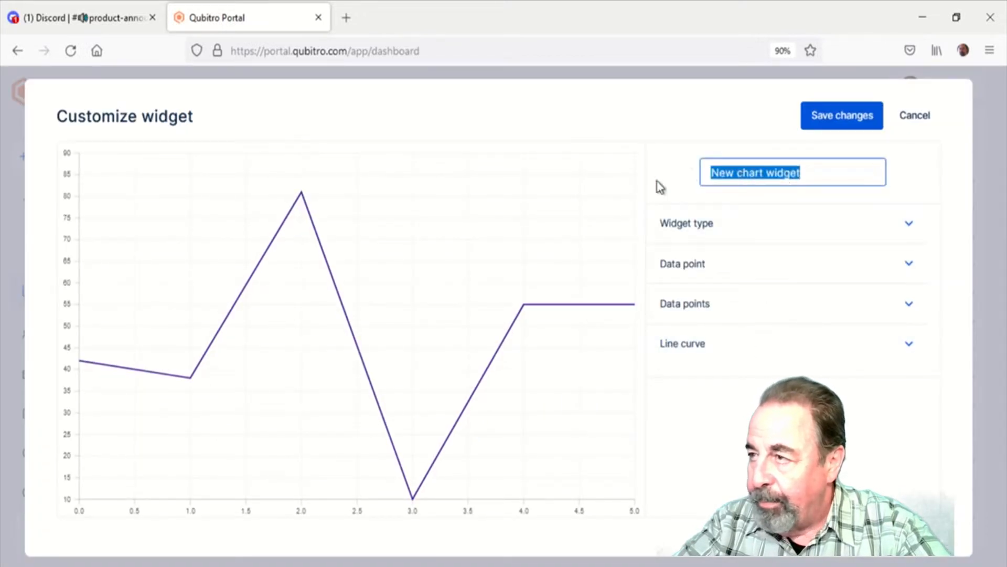
text(Solar Panel One)
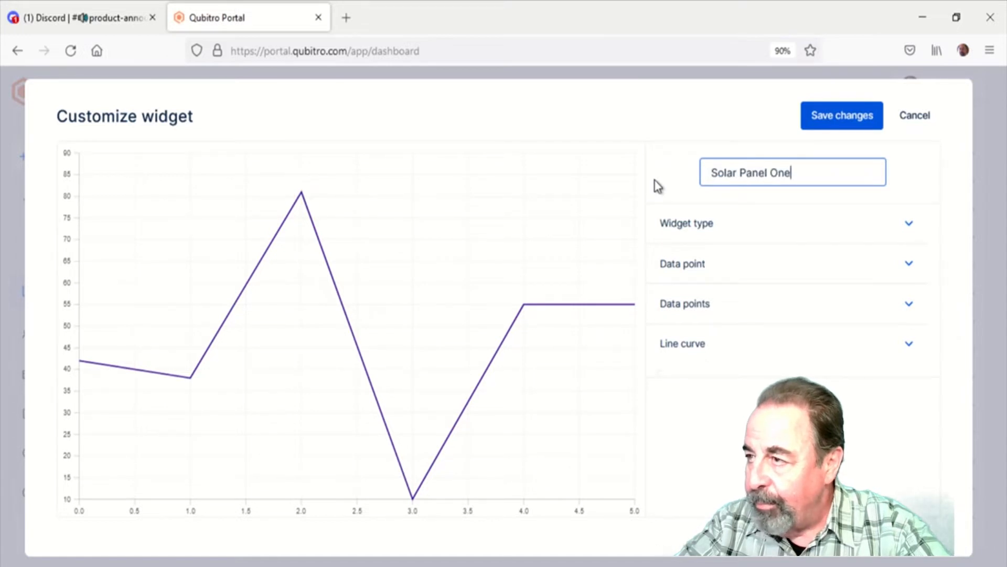
Set the Solar Panel One chart's widget type to Area chart
click(692, 225)
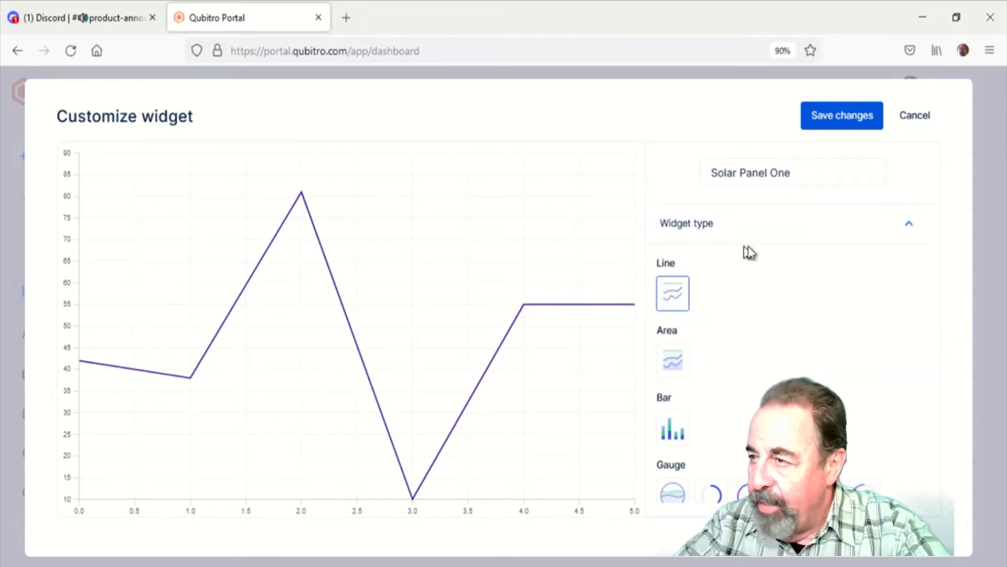
scroll(740, 261, down, 3)
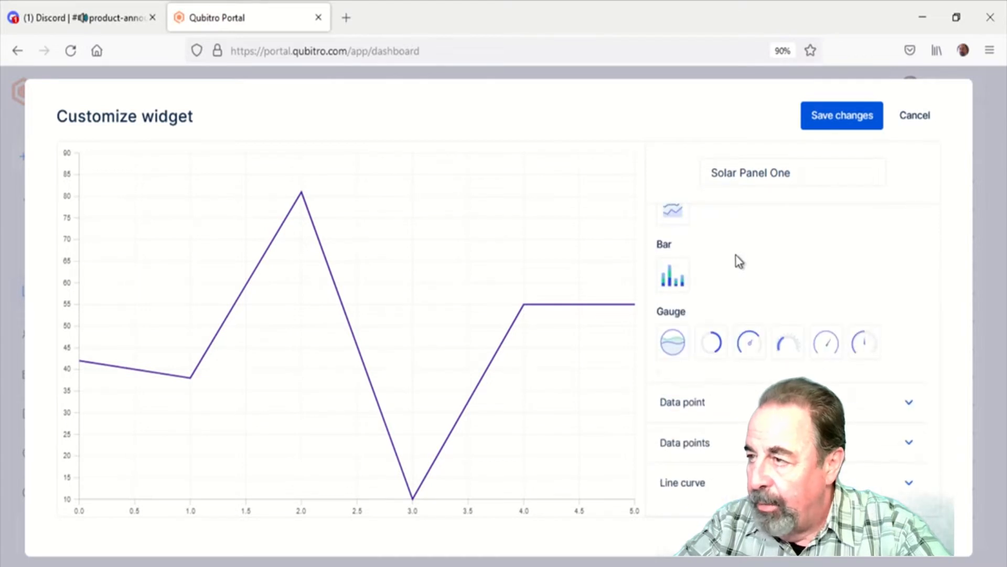
scroll(739, 261, up, 2)
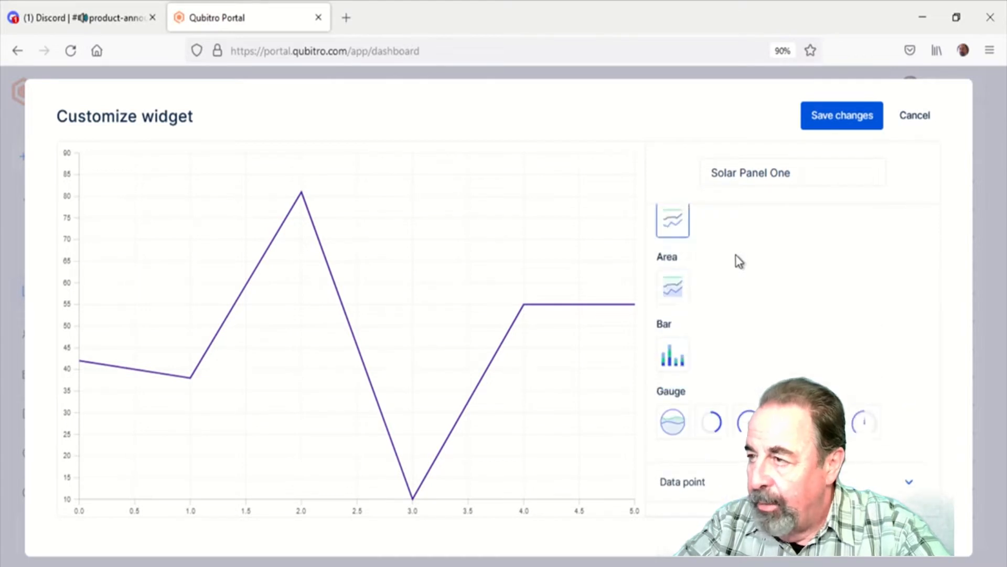
click(674, 289)
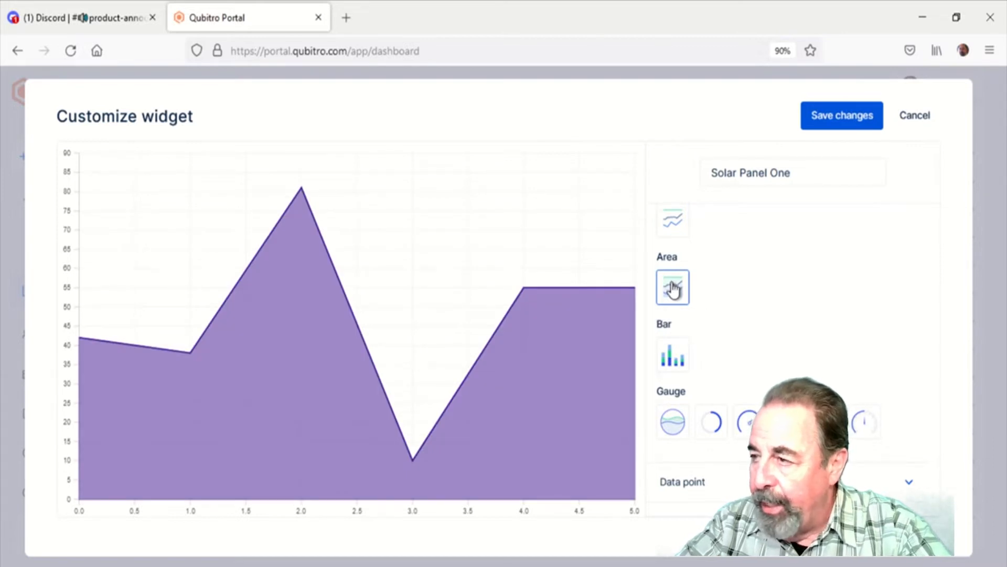
Link the chart to the ShotokuTech Telemetry project and Solar Panel One device, and enable its Solar Panel One data point
scroll(902, 420, down, 2)
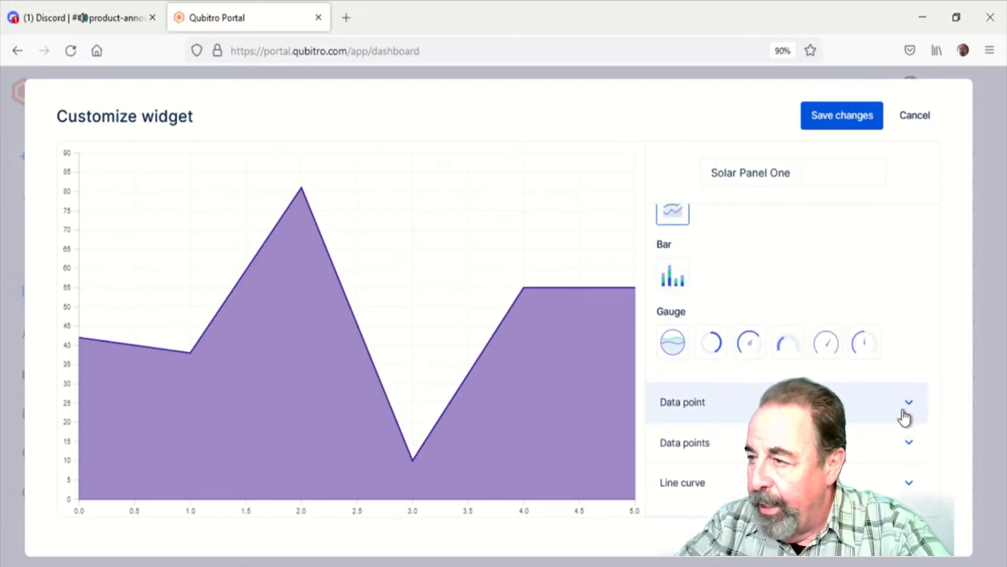
click(905, 415)
scroll(892, 417, down, 2)
click(848, 392)
click(839, 418)
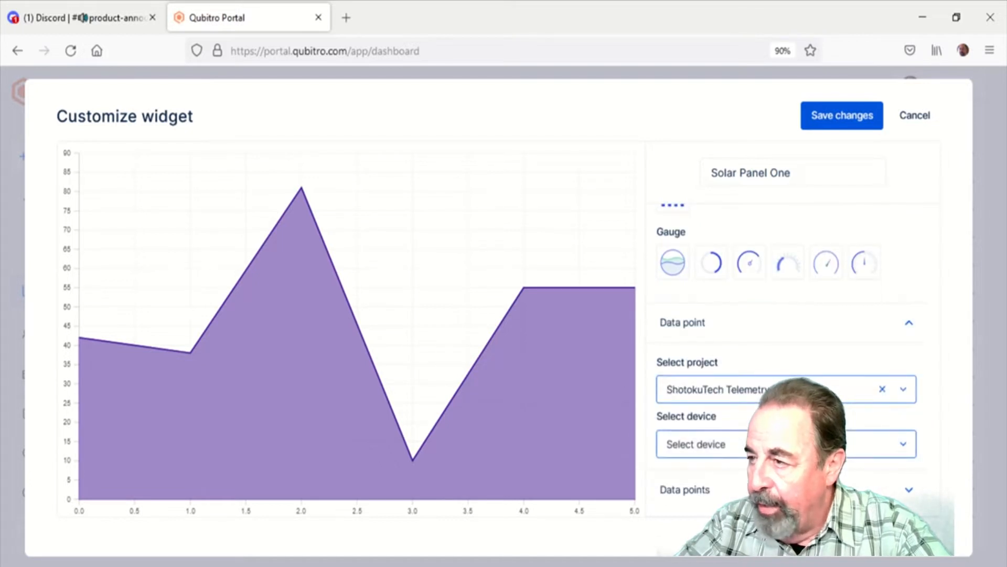
click(818, 444)
click(840, 476)
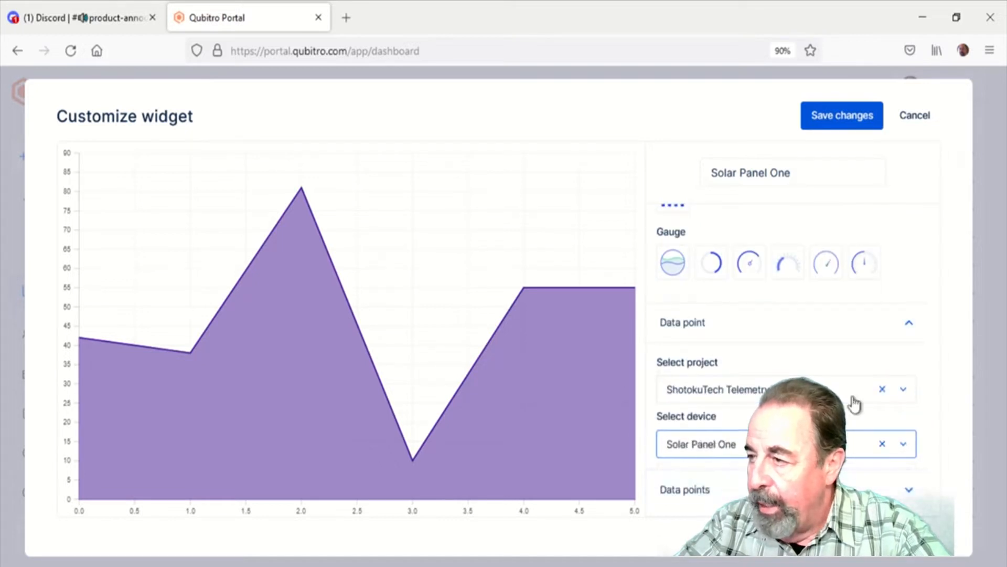
scroll(855, 404, down, 1)
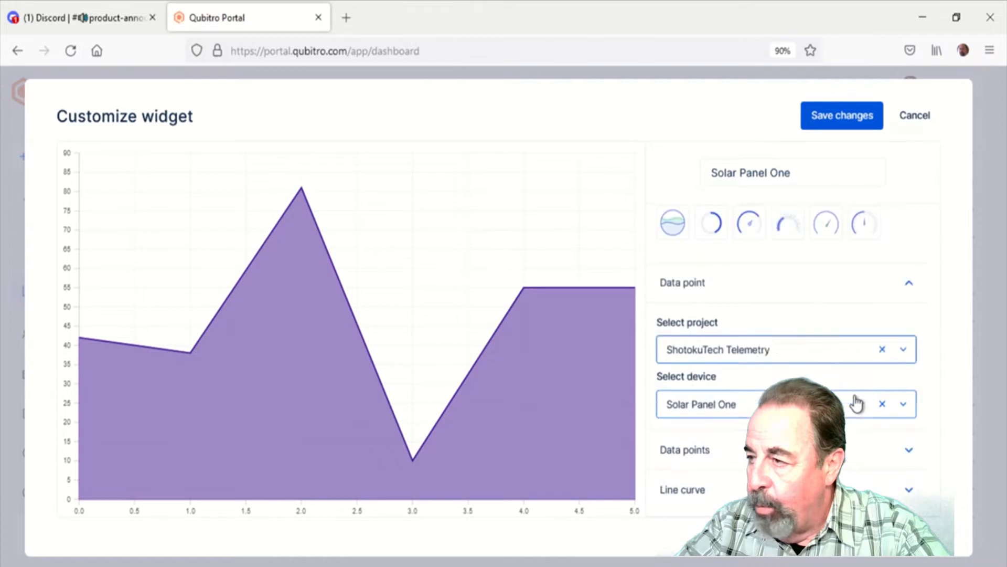
click(897, 446)
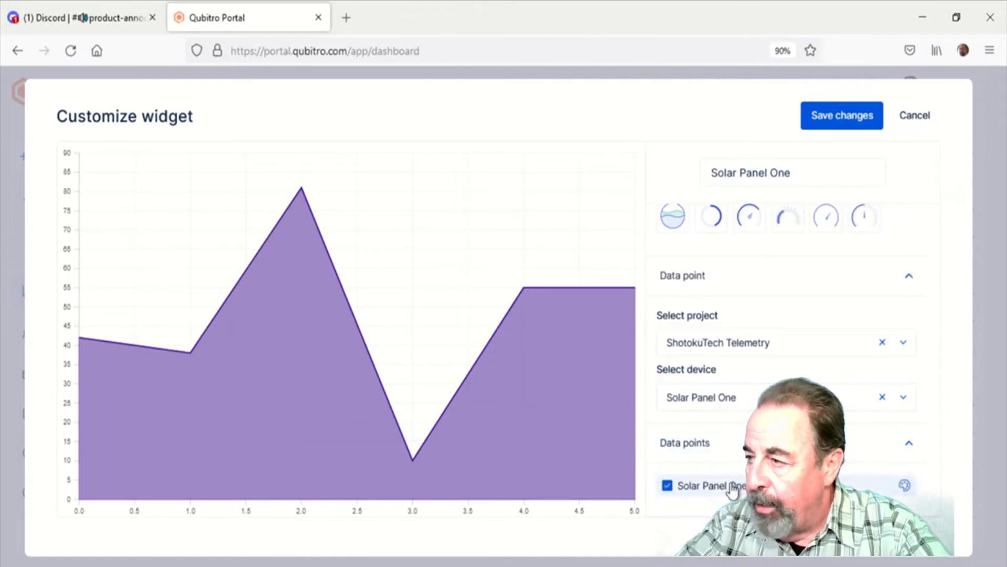
Set the chart's line curve to Smooth and save the widget changes
scroll(855, 421, down, 1)
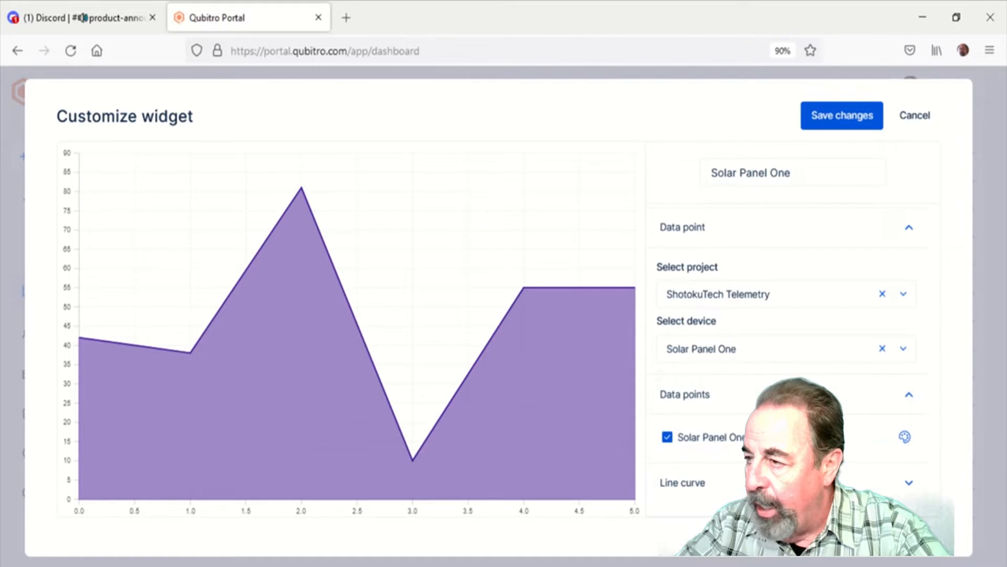
click(914, 484)
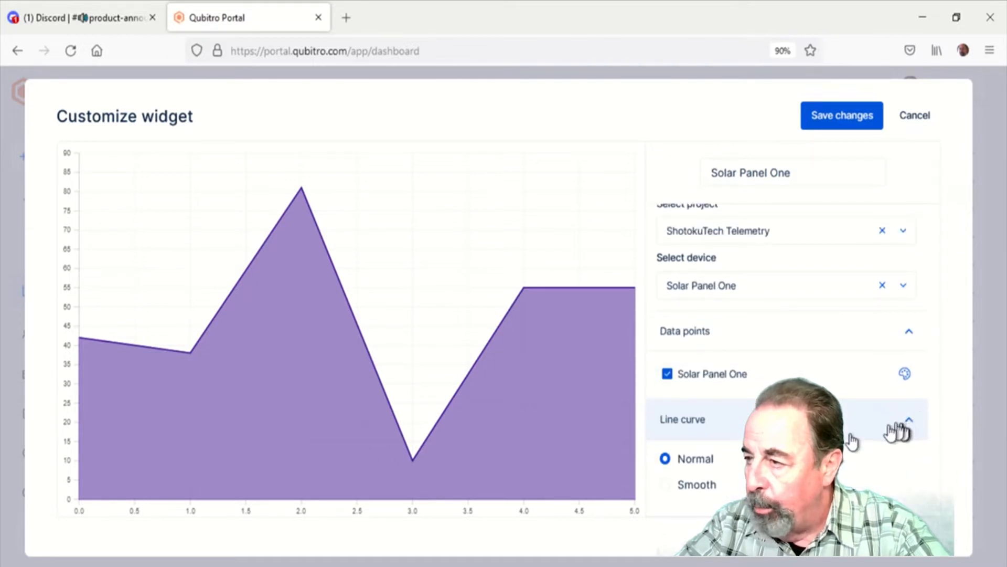
click(665, 485)
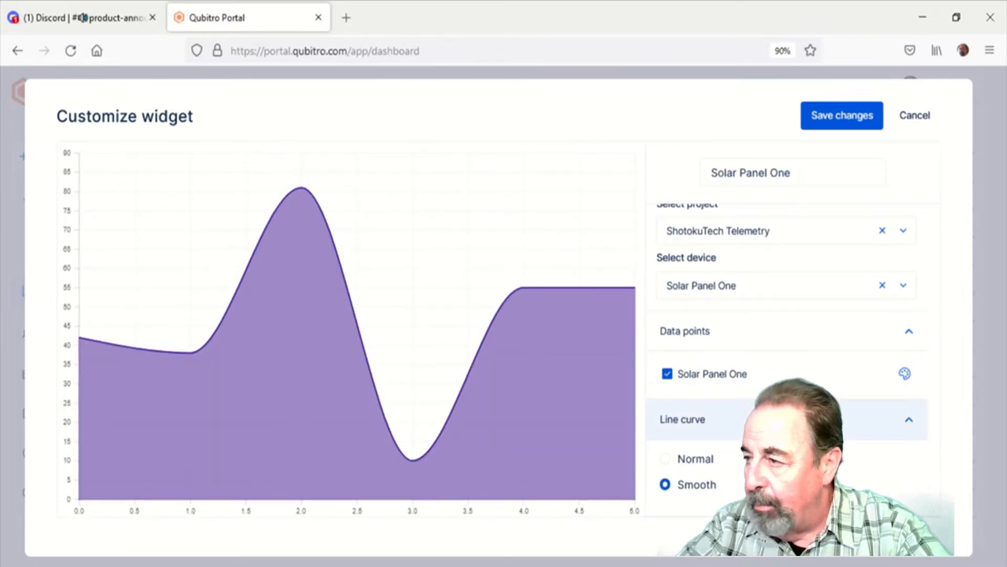
click(851, 124)
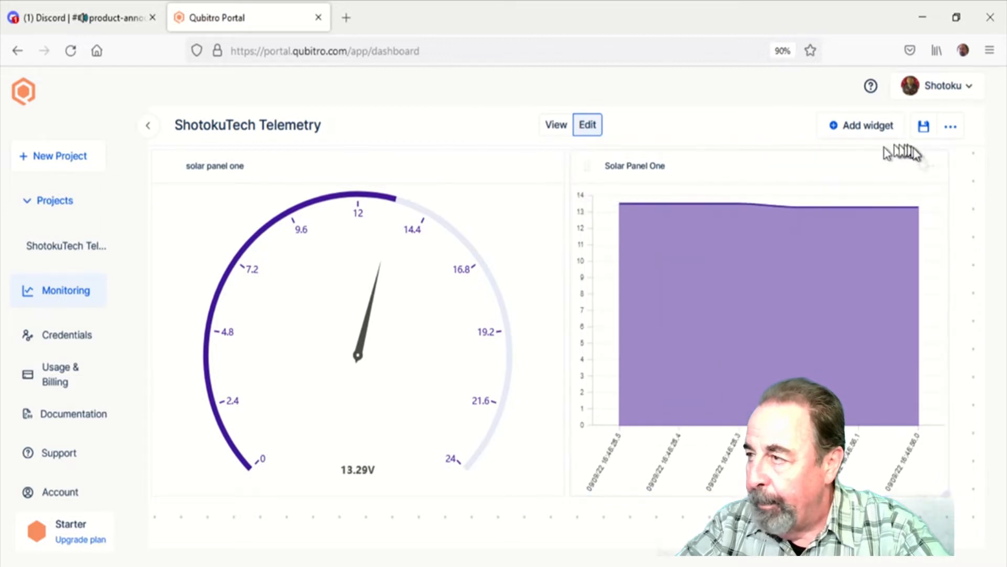
Reopen the Solar Panel One chart's customization and view the colour choices for its data point without picking one
click(932, 169)
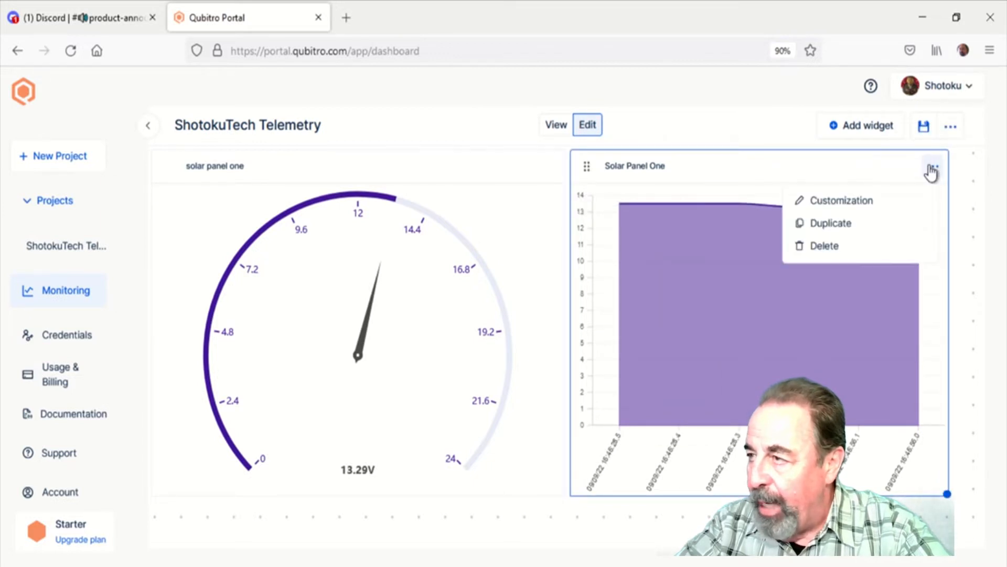
click(845, 201)
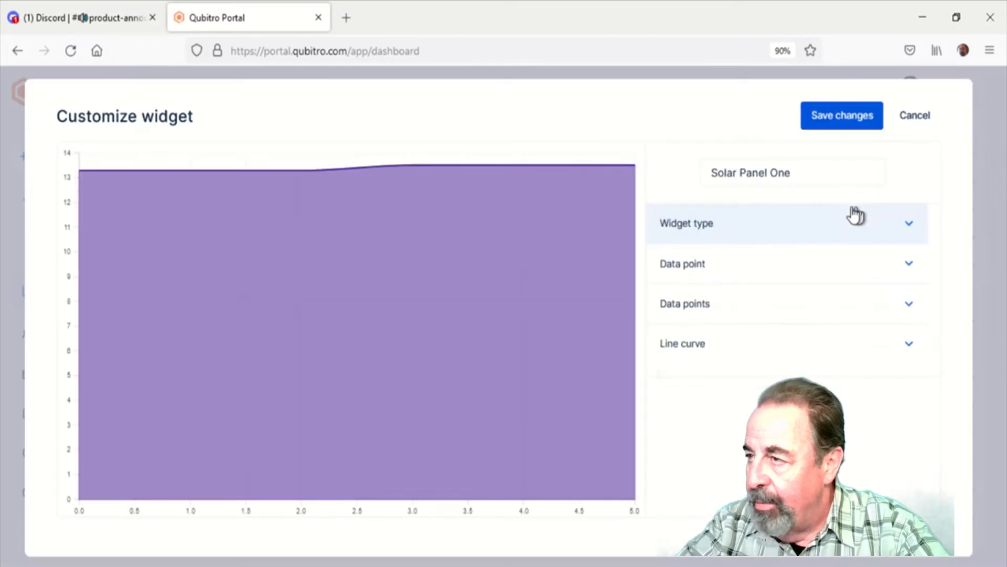
click(910, 308)
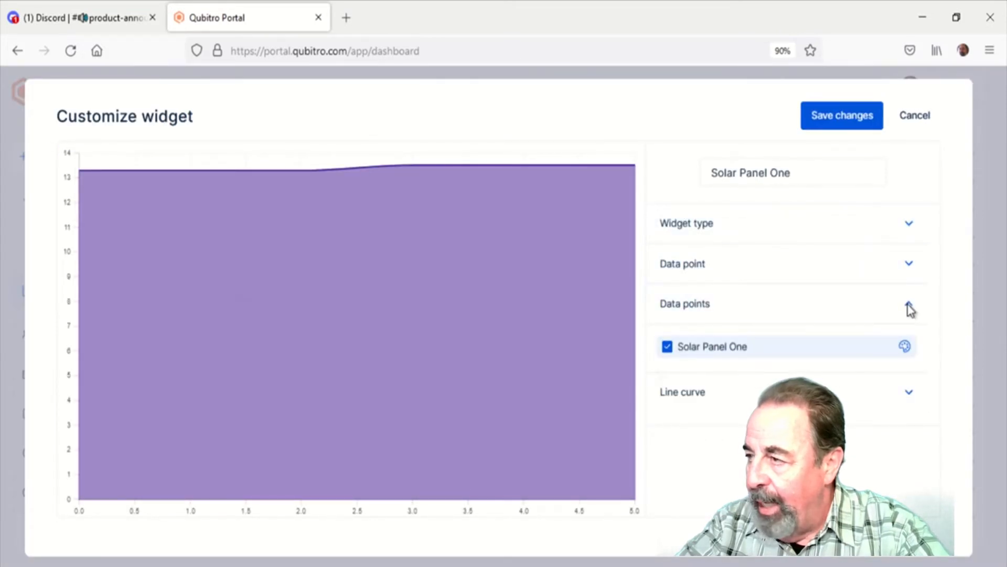
click(906, 348)
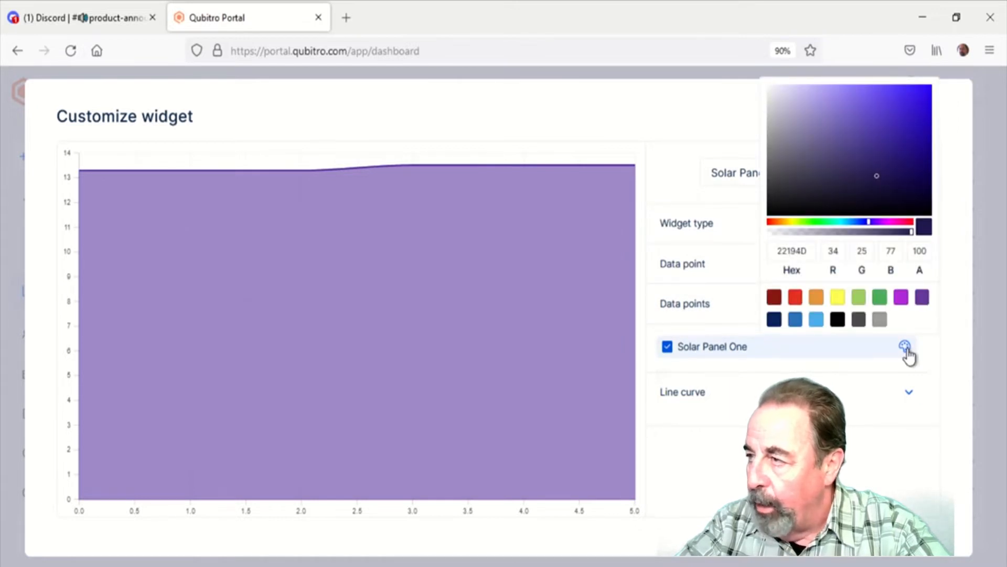
click(940, 371)
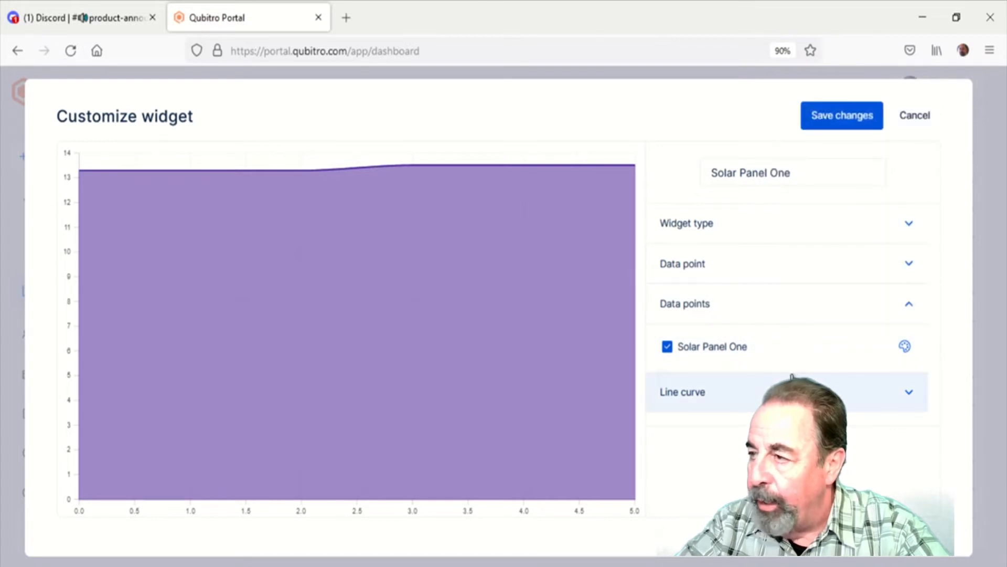
Review the available widget types and change the Solar Panel One chart's type to Line
click(711, 230)
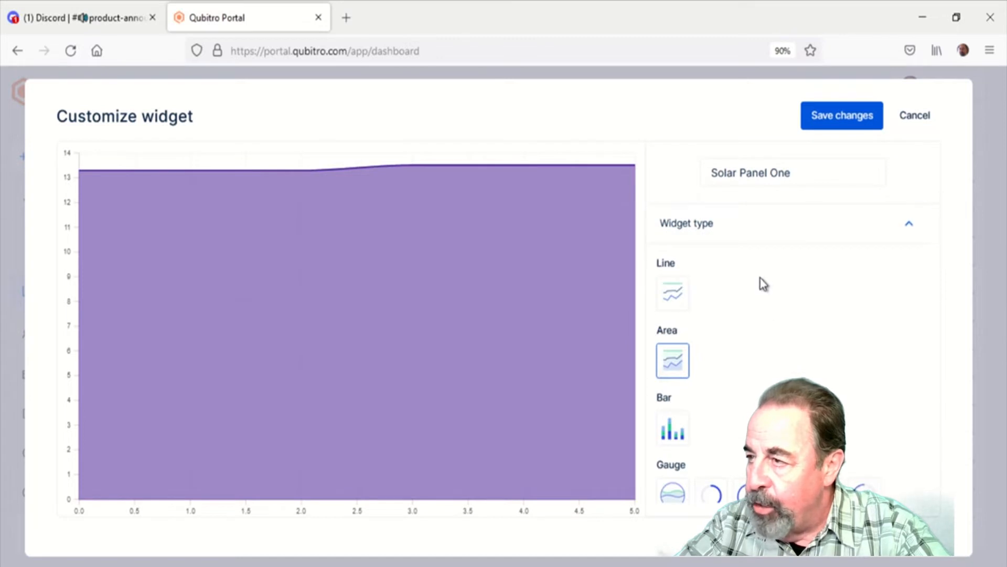
scroll(761, 283, down, 3)
scroll(763, 284, down, 1)
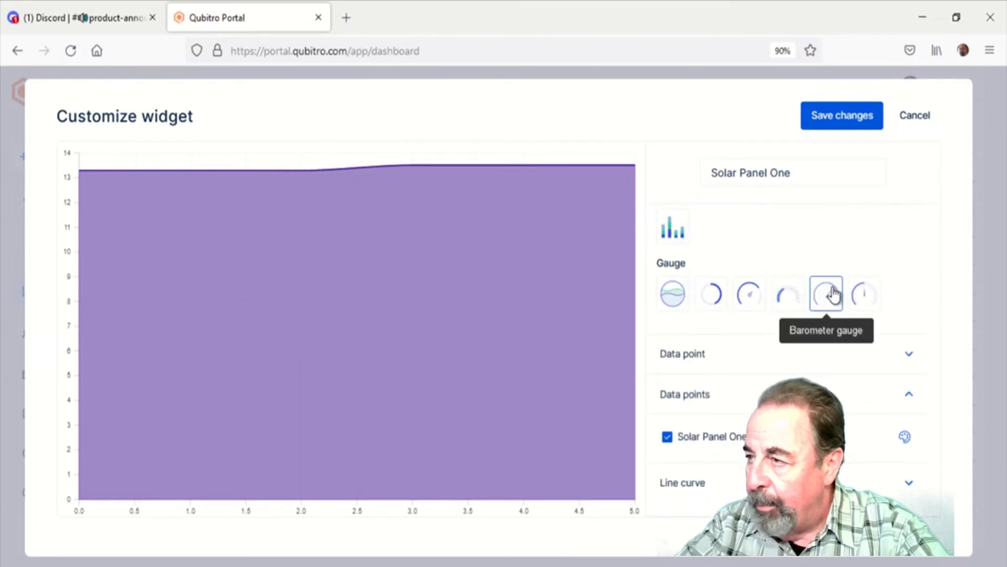
scroll(797, 271, up, 5)
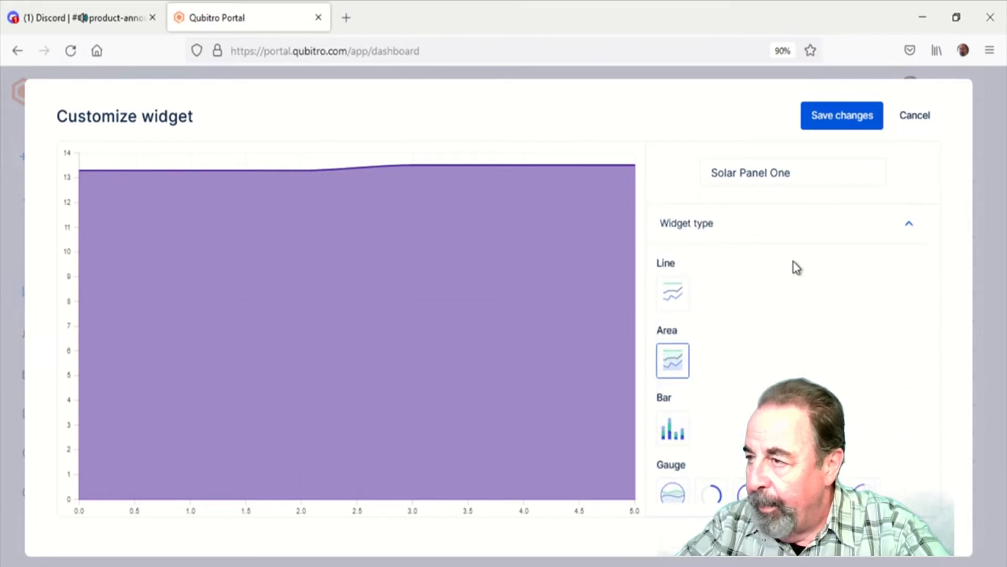
click(678, 293)
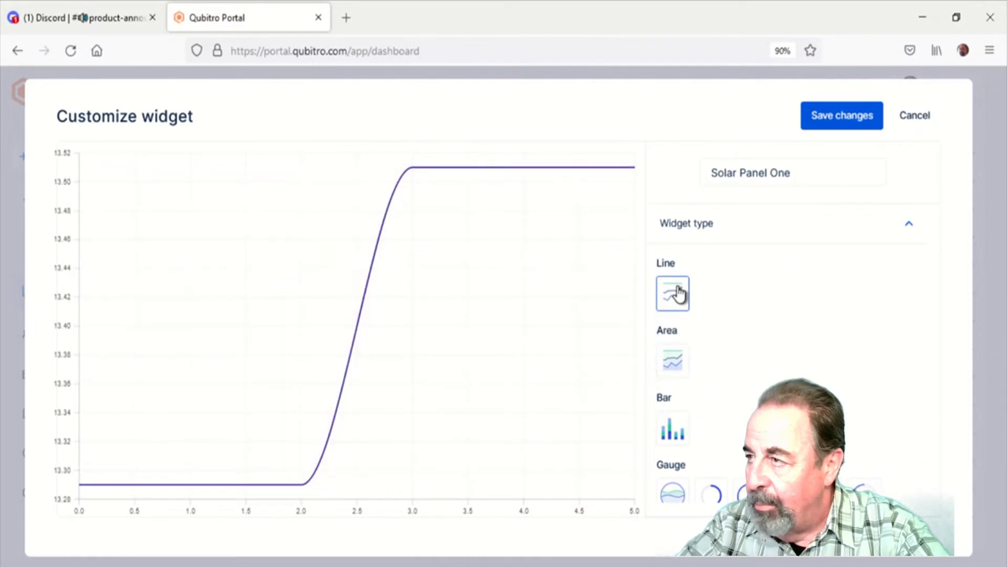
Check the line chart's curve setting and save the widget changes
scroll(812, 290, down, 5)
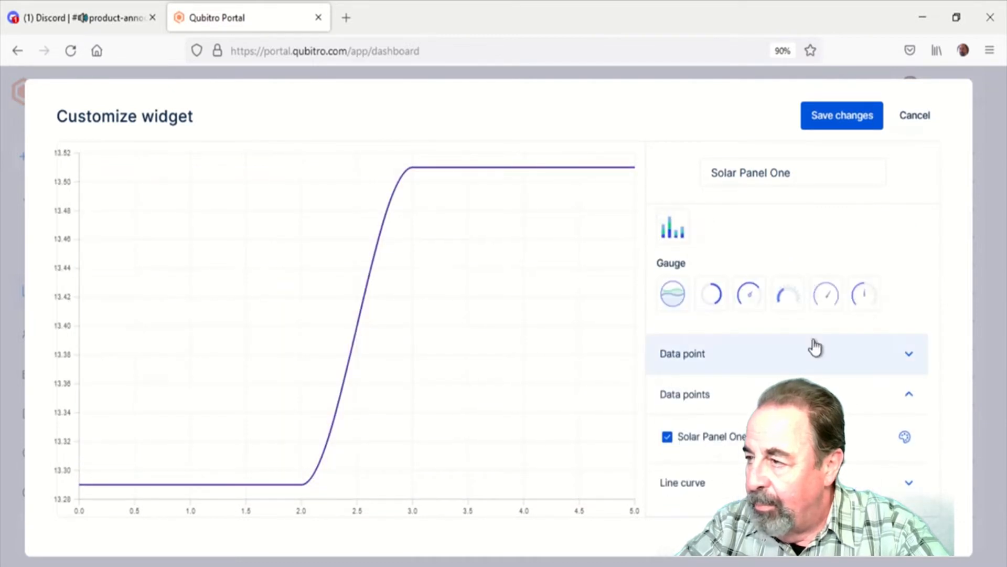
click(895, 485)
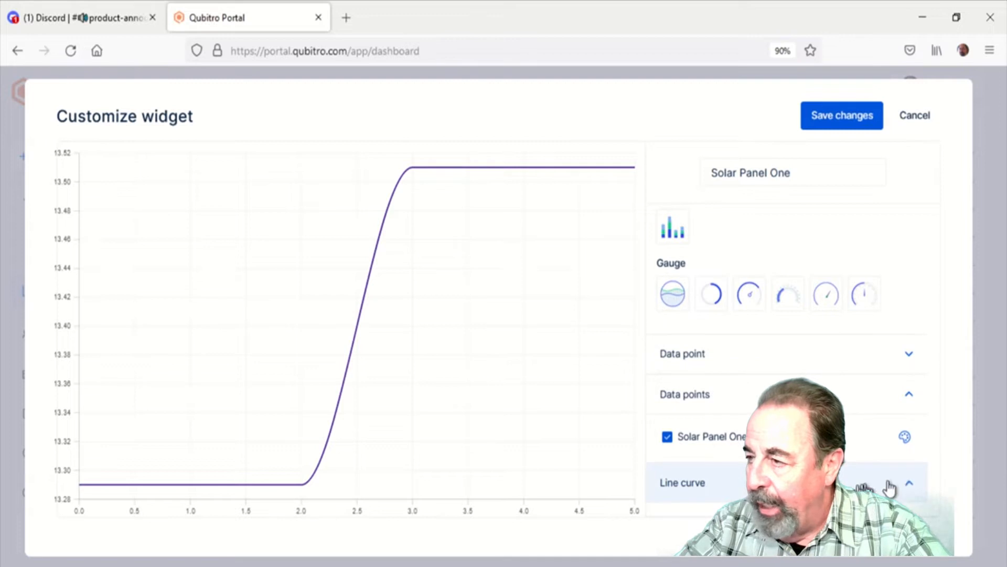
scroll(861, 475, down, 2)
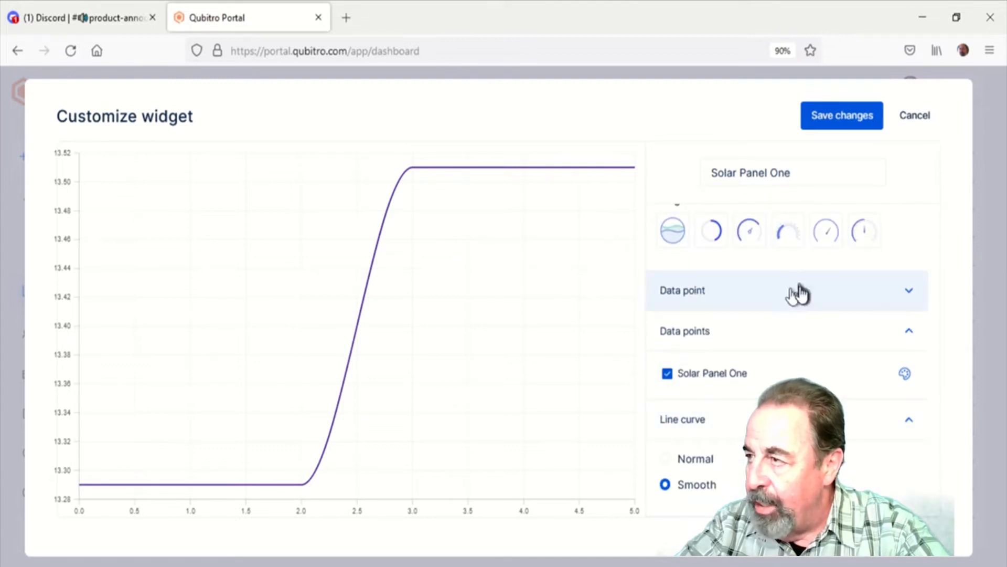
click(846, 116)
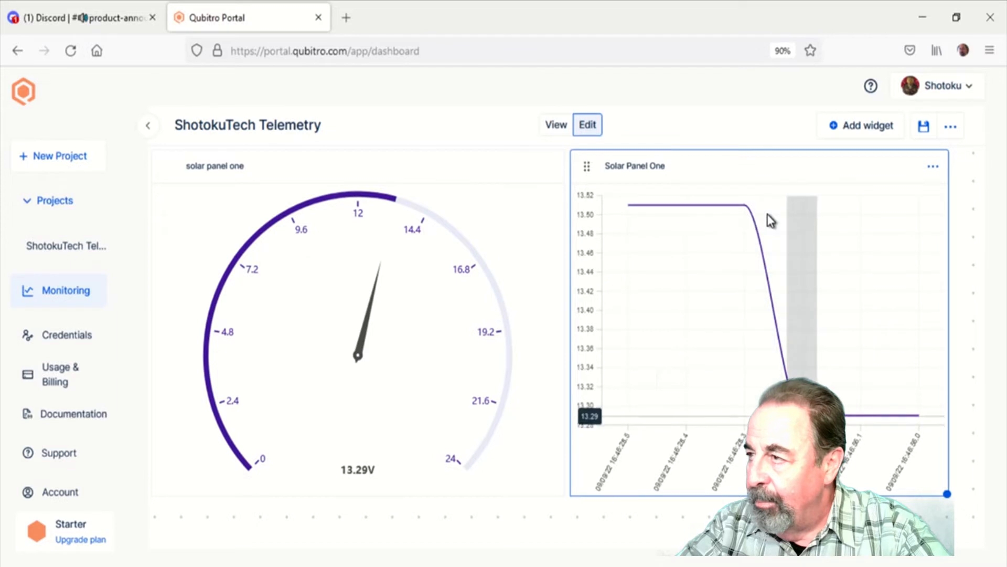
Add a Numbers and Stats widget to the dashboard and bring it into view
click(858, 125)
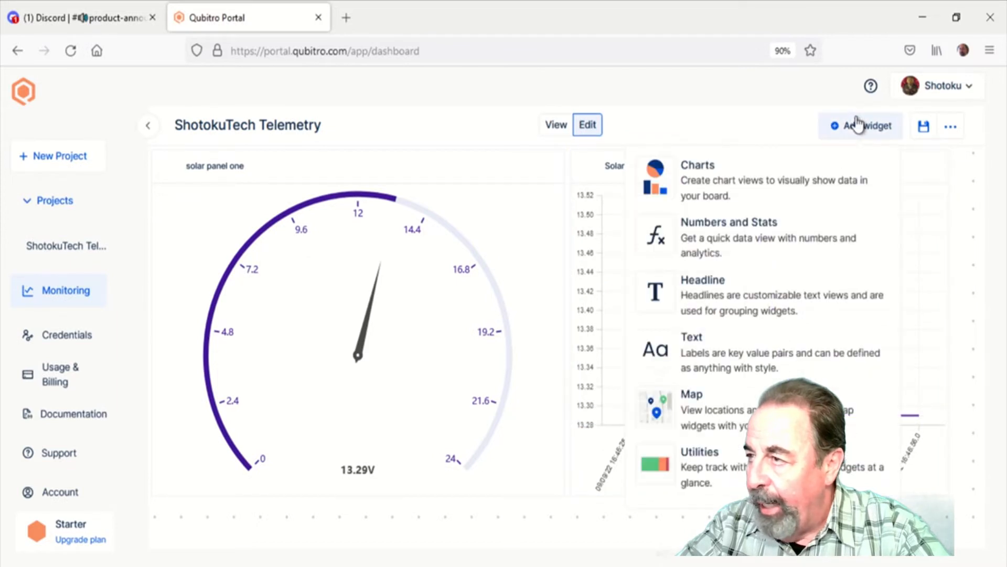
click(711, 254)
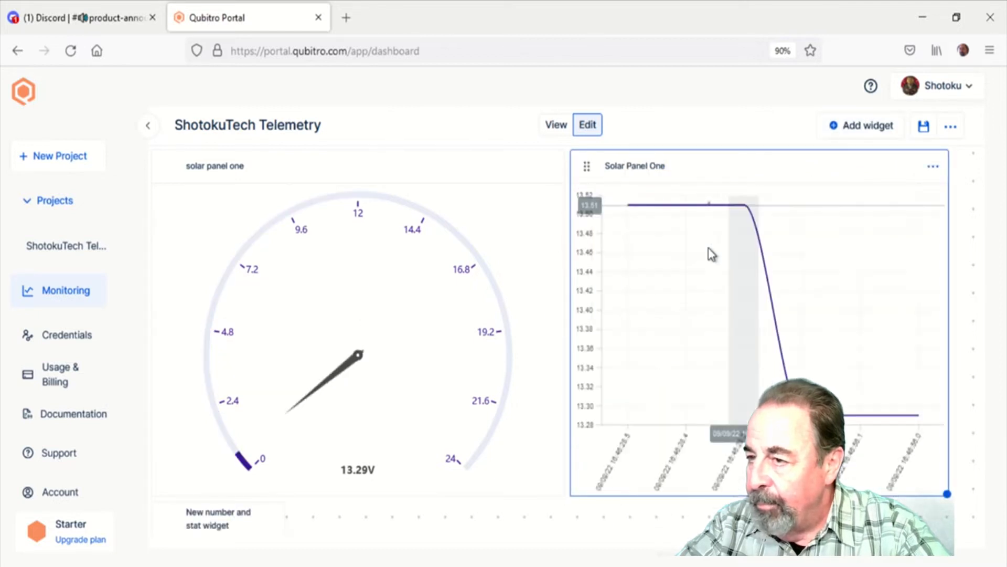
scroll(709, 249, down, 3)
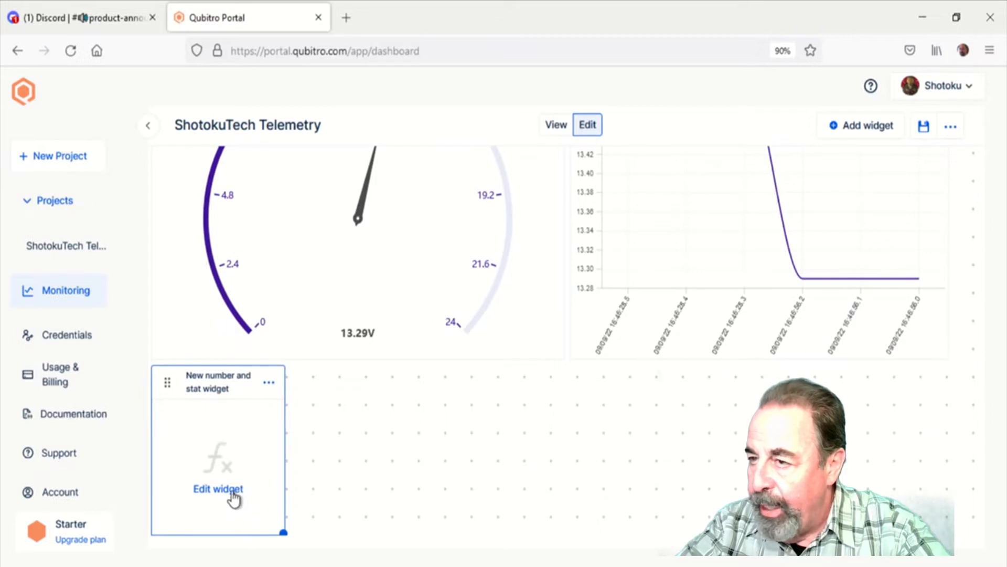
Open the new number and stat widget for customization and set its widget type to Analytics
click(234, 498)
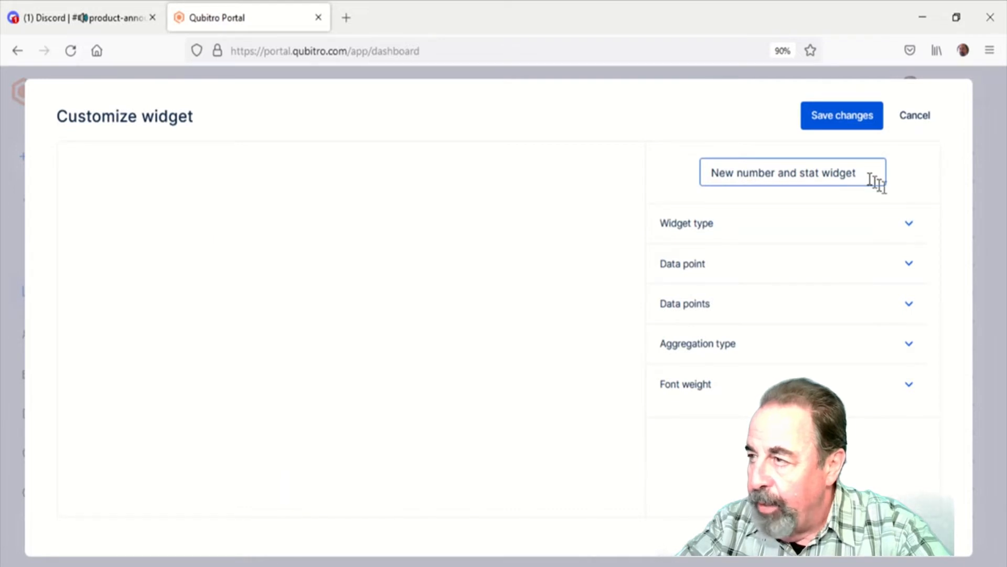
click(906, 225)
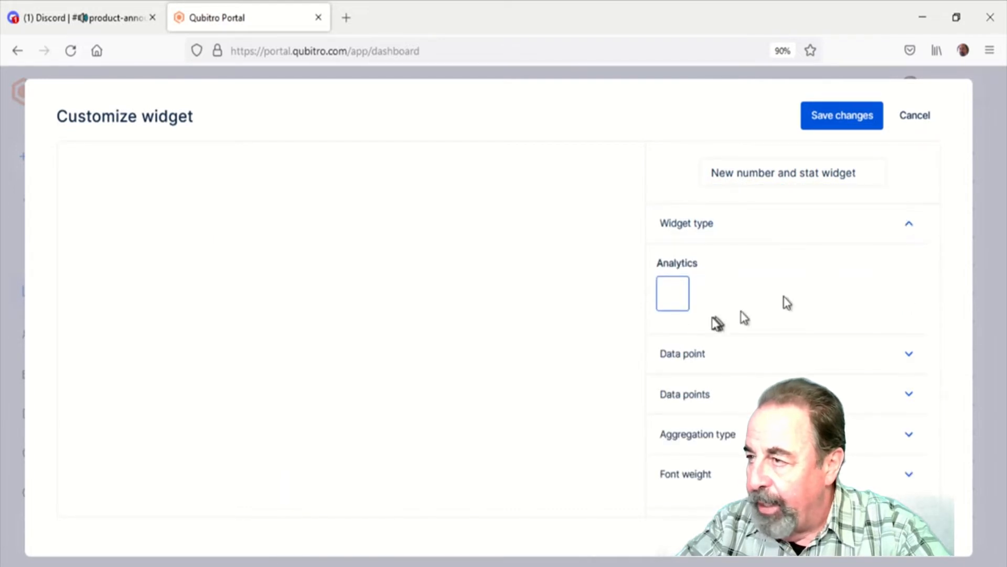
click(673, 302)
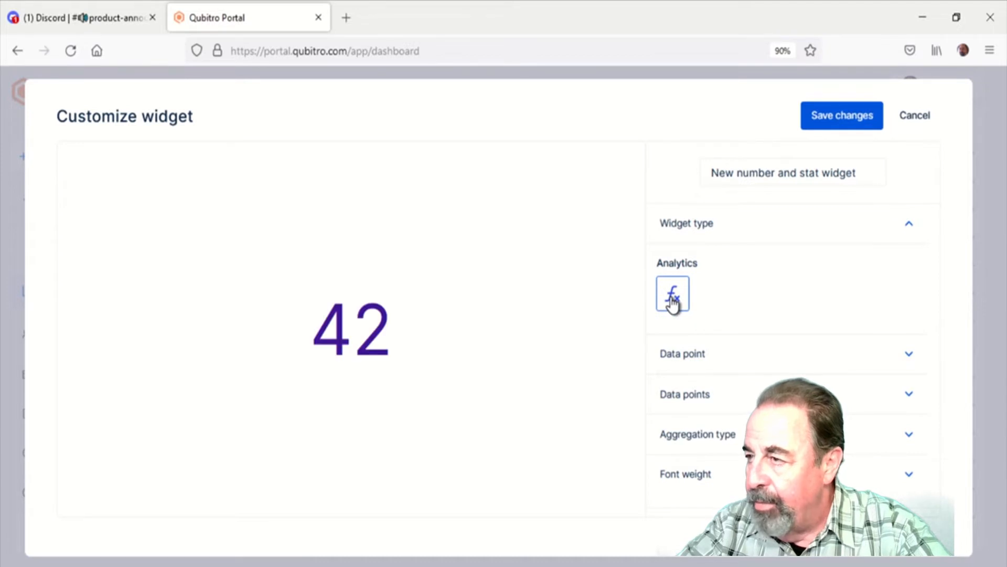
Set the stat widget's data source to the ShotokuTech Telemetry project and the Solar Panel One device
click(917, 357)
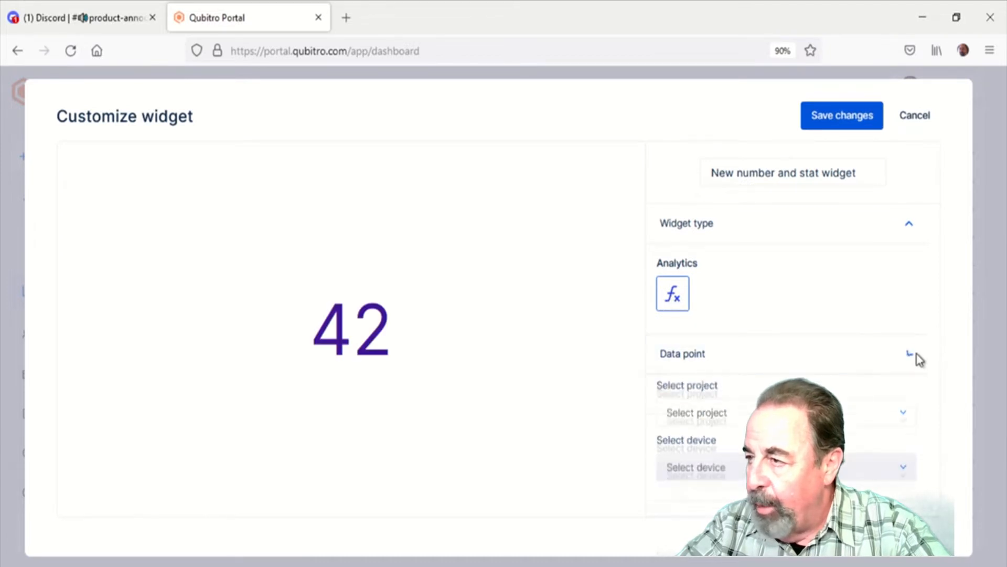
click(711, 422)
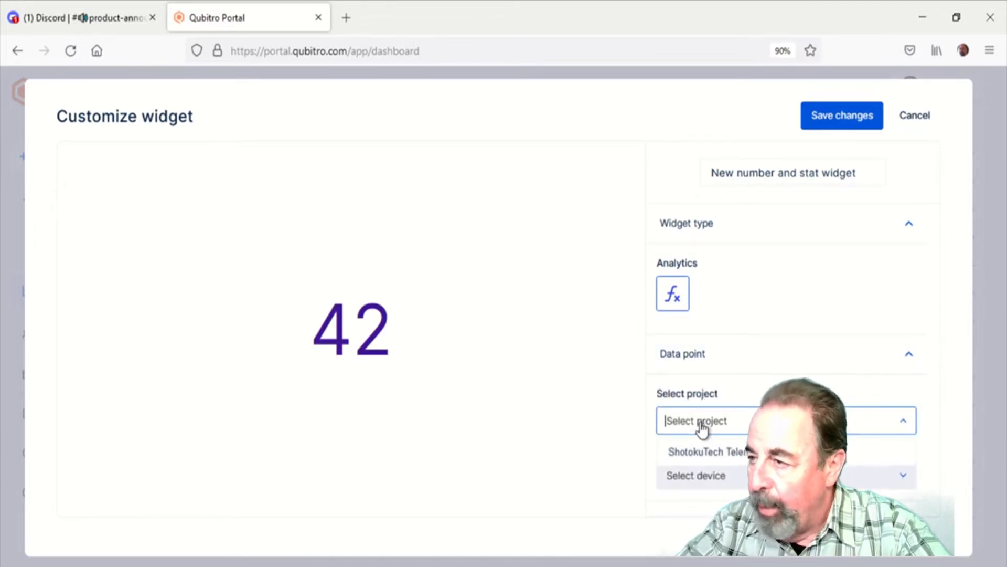
click(712, 455)
click(727, 476)
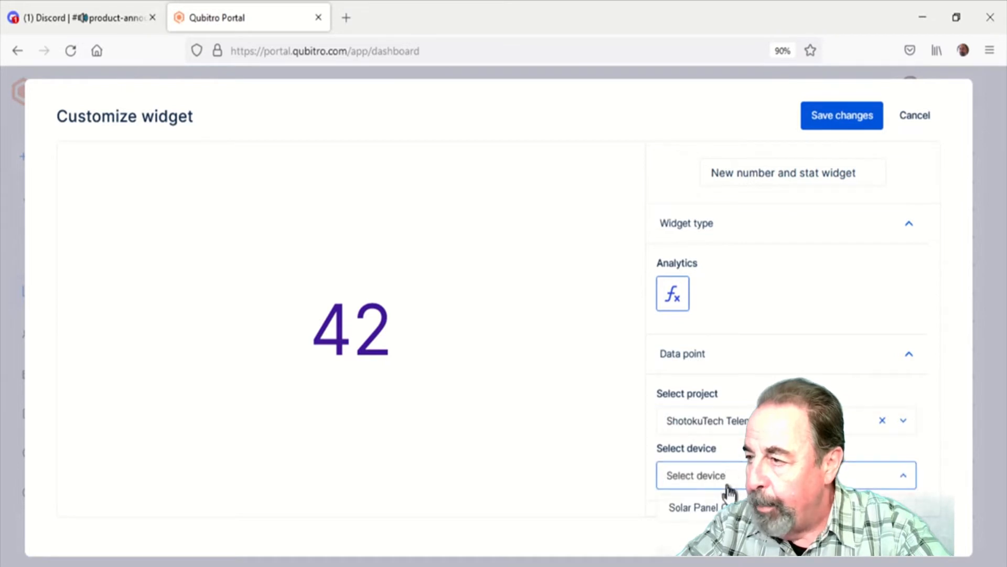
click(697, 507)
Enable the Solar Panel One data point for the stat widget
scroll(839, 378, down, 2)
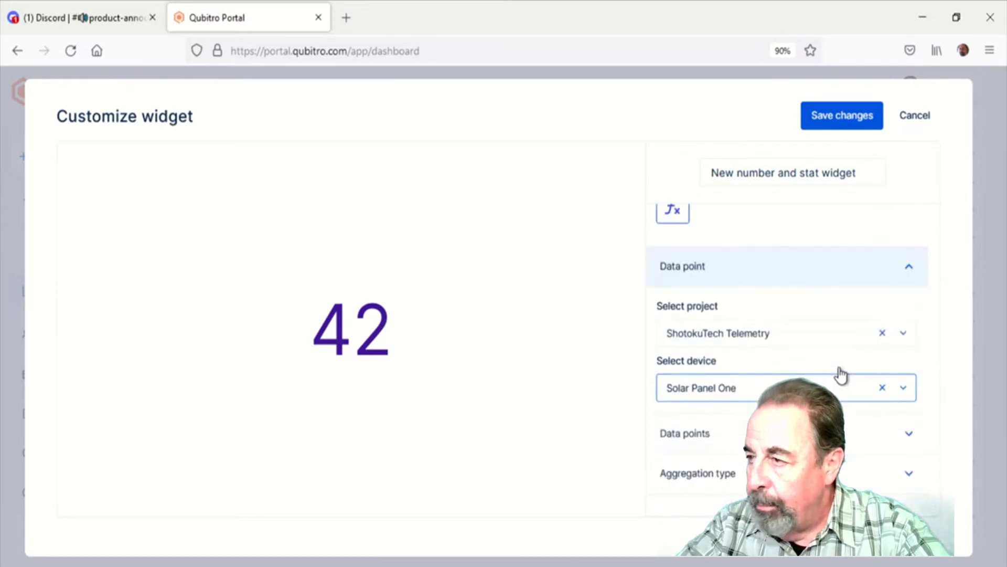
scroll(841, 375, down, 1)
click(711, 403)
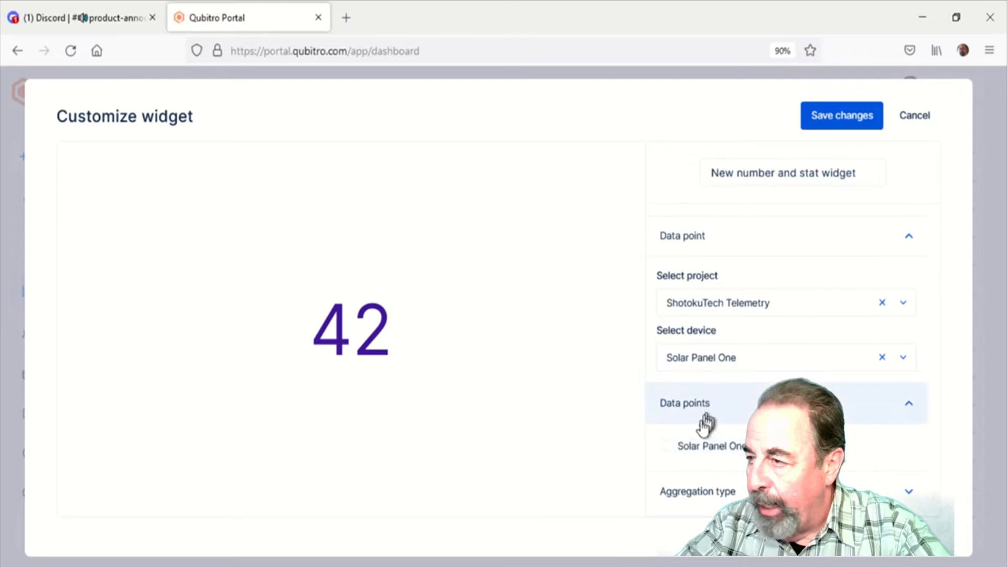
click(668, 446)
Set the stat widget's aggregation type to Maximum
scroll(892, 420, down, 2)
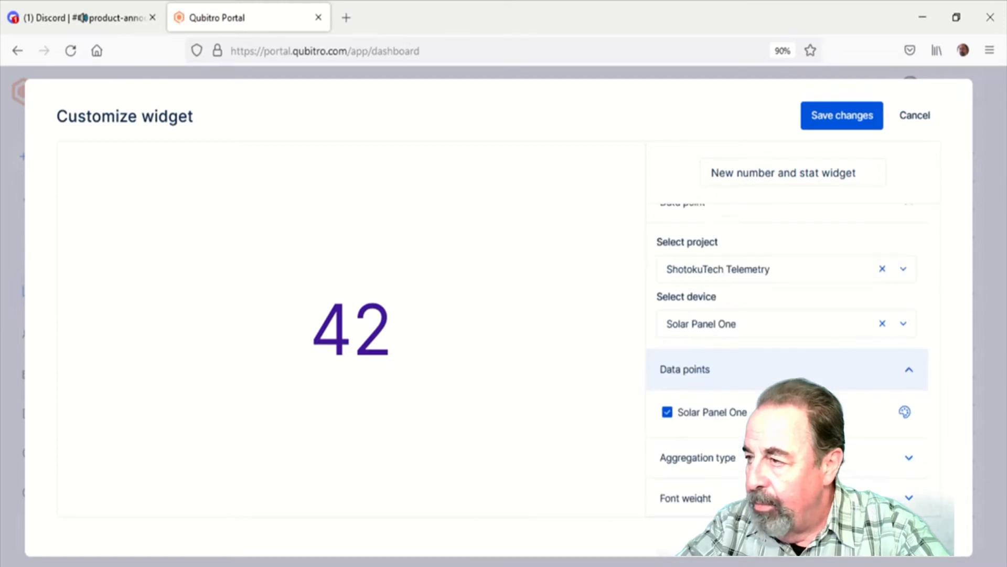
click(906, 447)
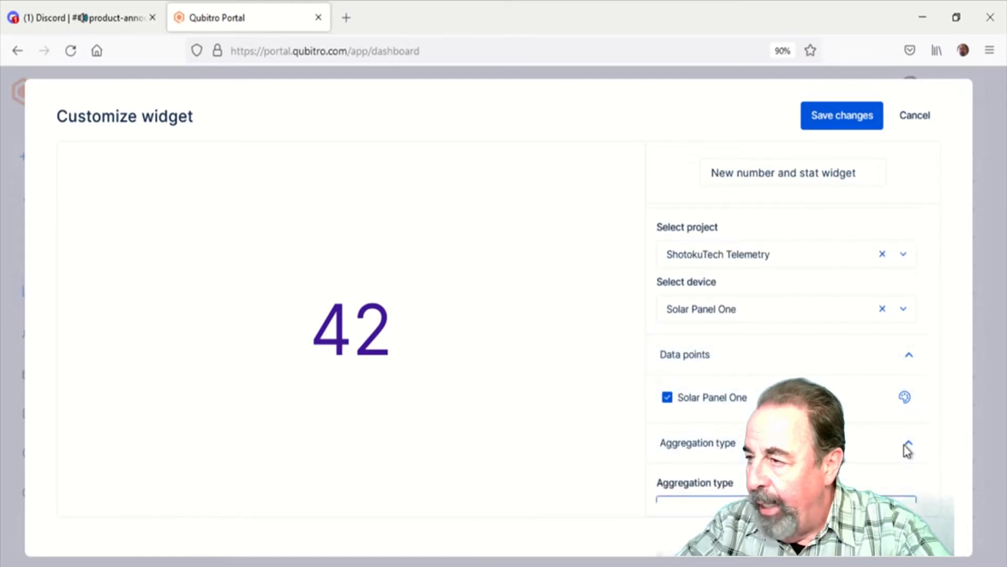
scroll(906, 447, down, 2)
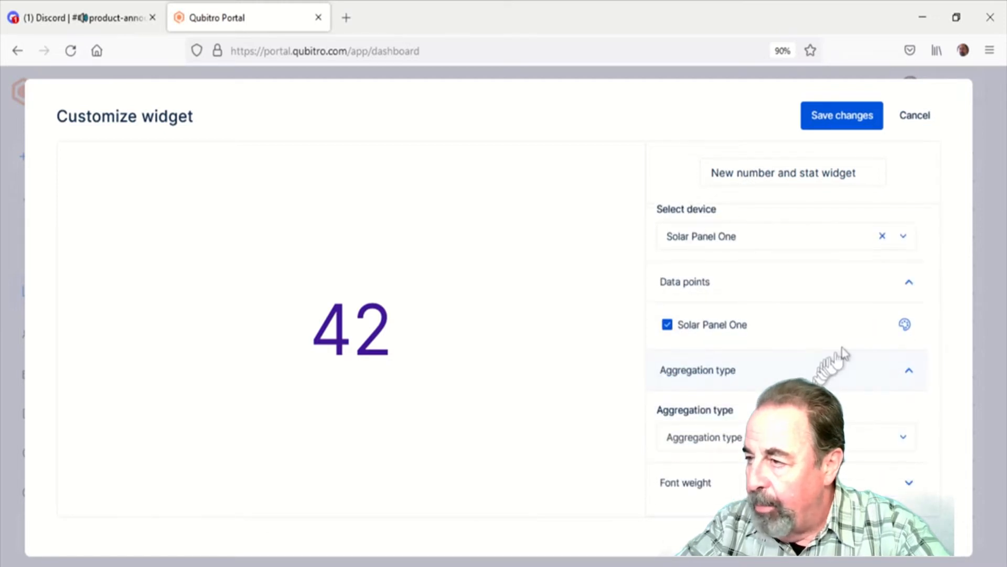
click(902, 440)
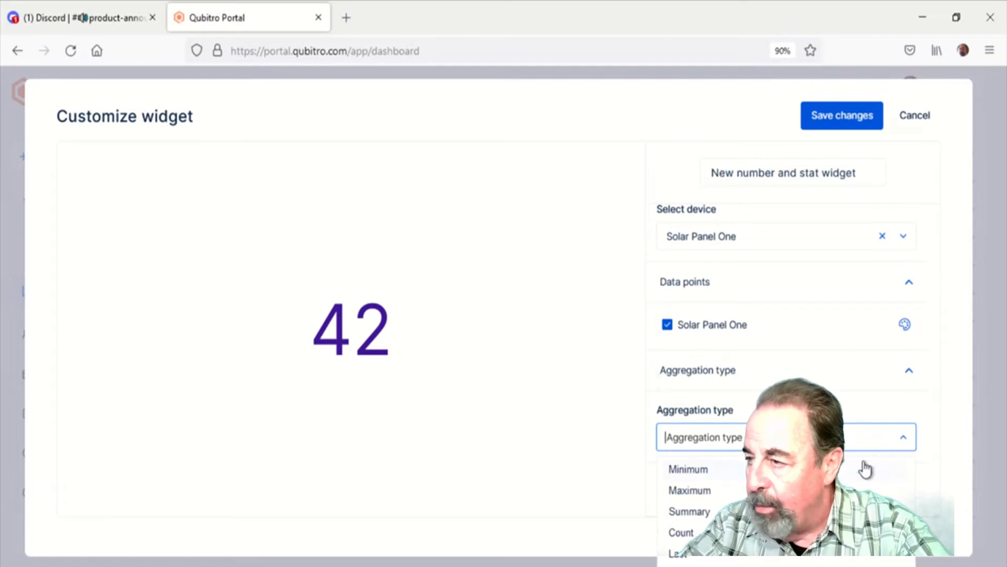
click(727, 493)
Set the stat widget's font weight to Bold
click(744, 487)
scroll(744, 488, down, 2)
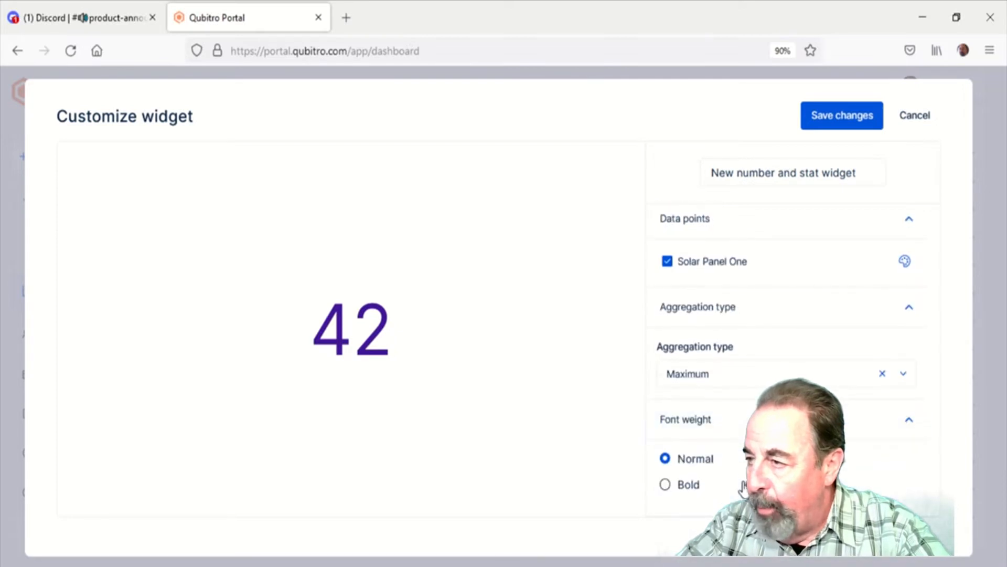
click(666, 485)
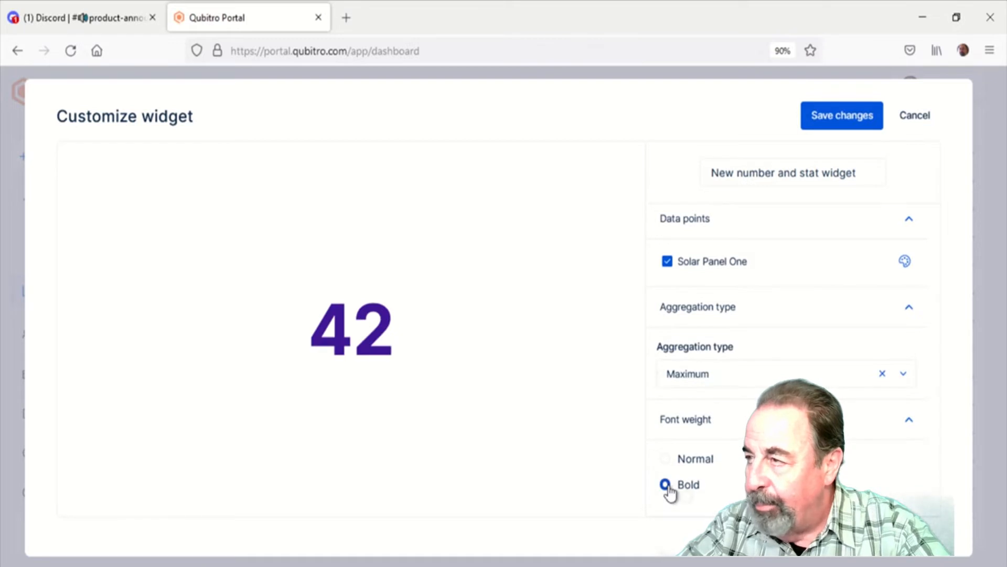
Rename the number and stat widget as Maximum and save its changes
click(868, 166)
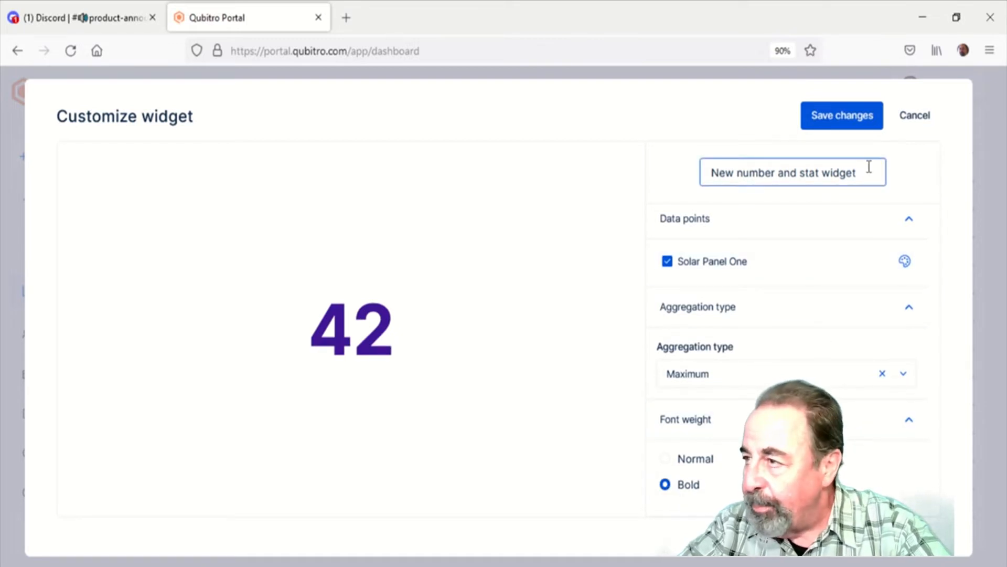
triple_click(868, 175)
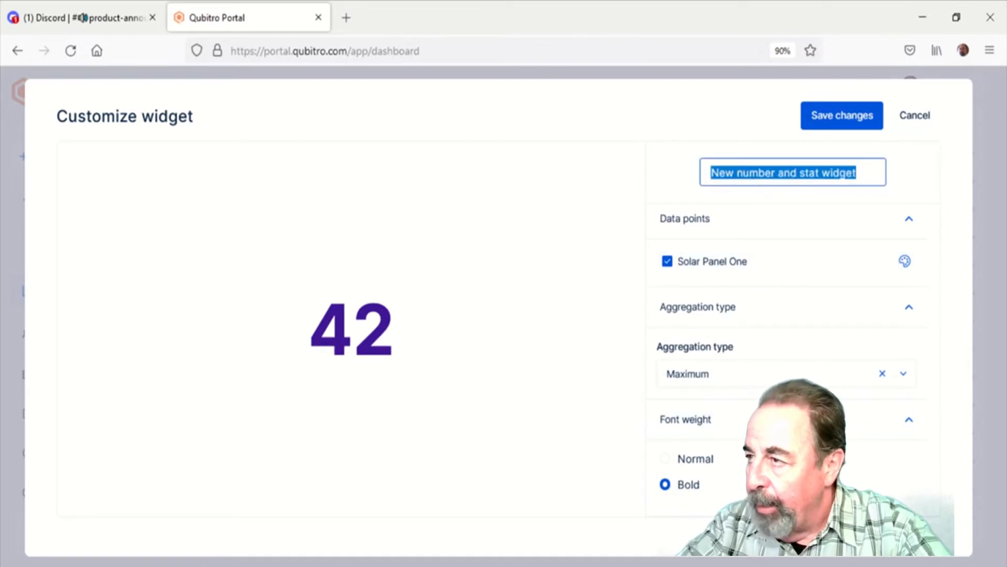
text(Maximum)
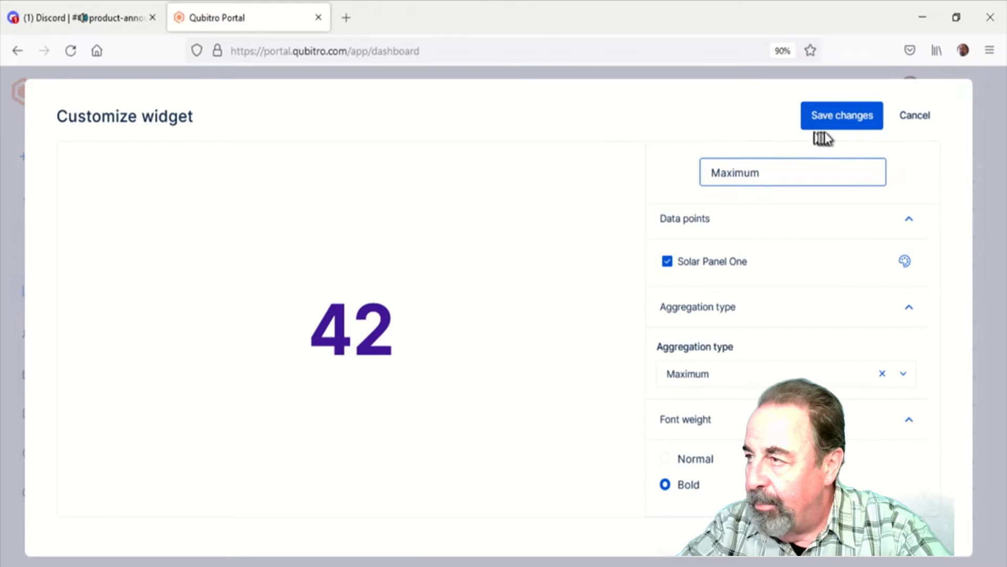
click(836, 121)
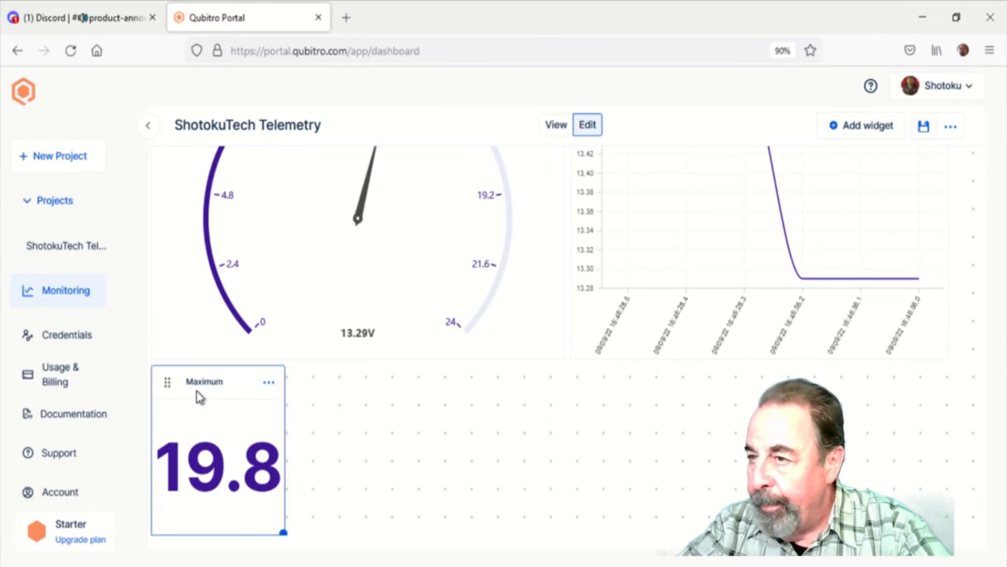
Add a Headline widget to the dashboard and move it beside the Maximum widget, directly below the voltage gauge
click(874, 124)
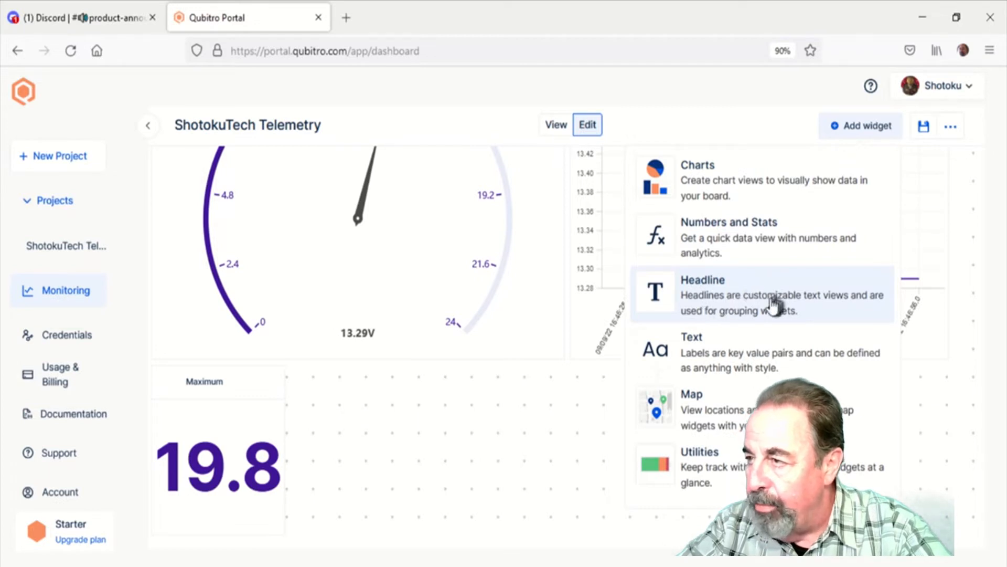
click(771, 305)
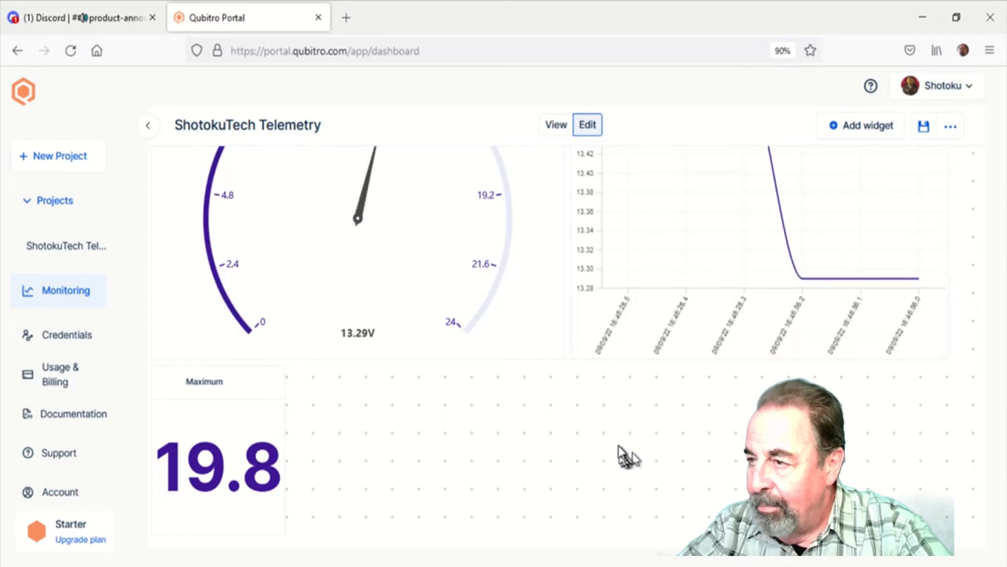
scroll(618, 445, down, 1)
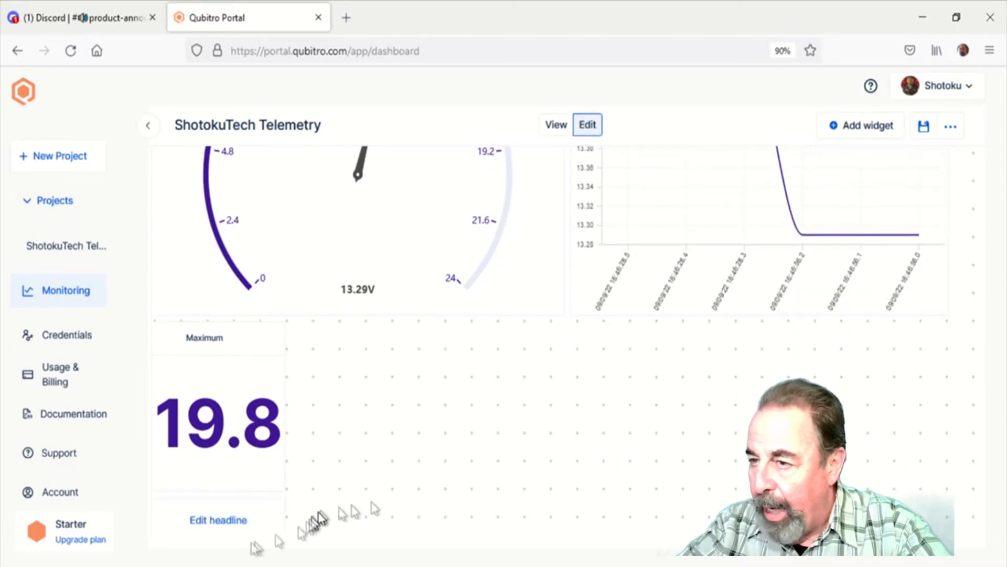
drag(166, 513, 305, 381)
scroll(354, 364, up, 1)
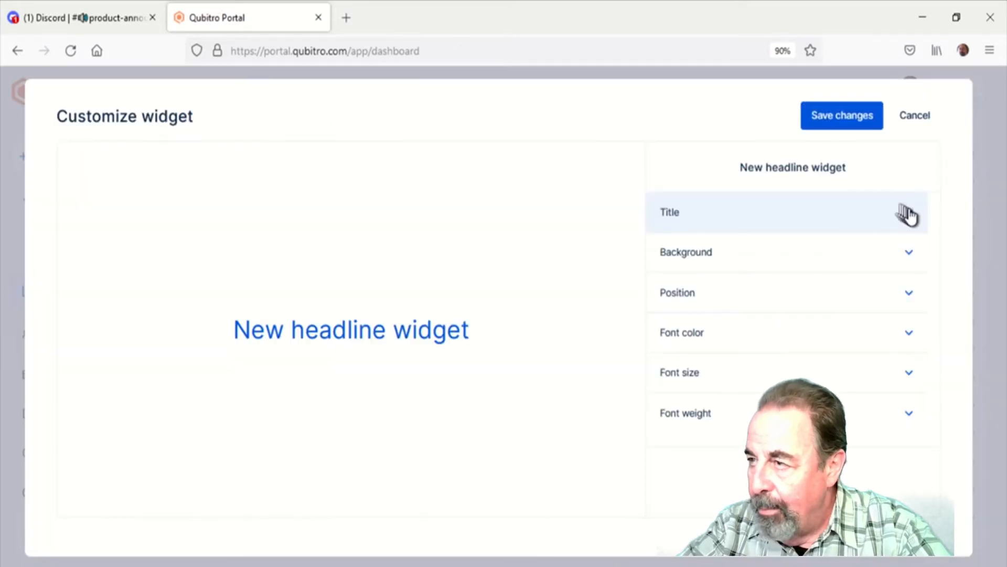
Set the headline widget's title to Solar Panel One
click(910, 214)
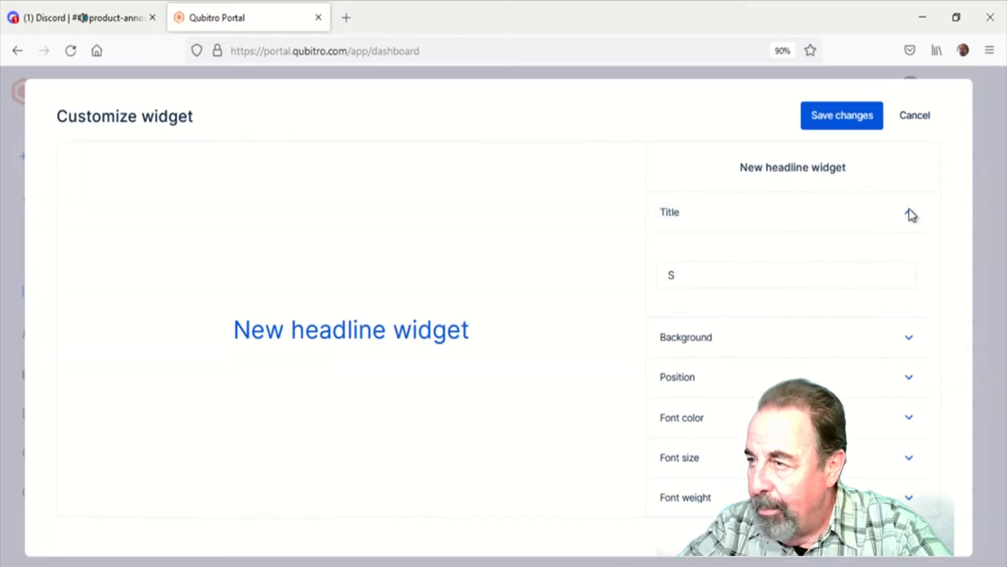
click(738, 278)
text(S)
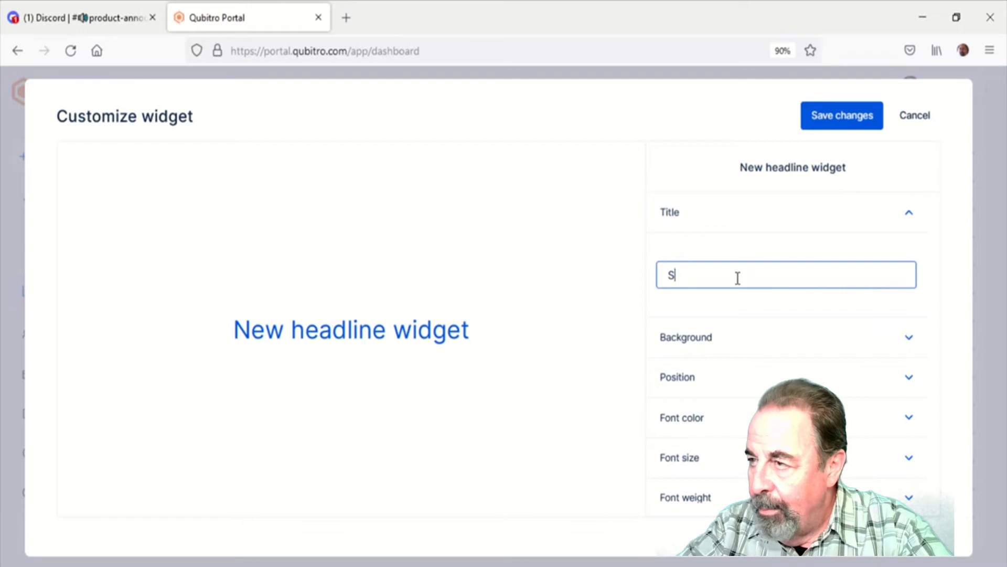
text(olar )
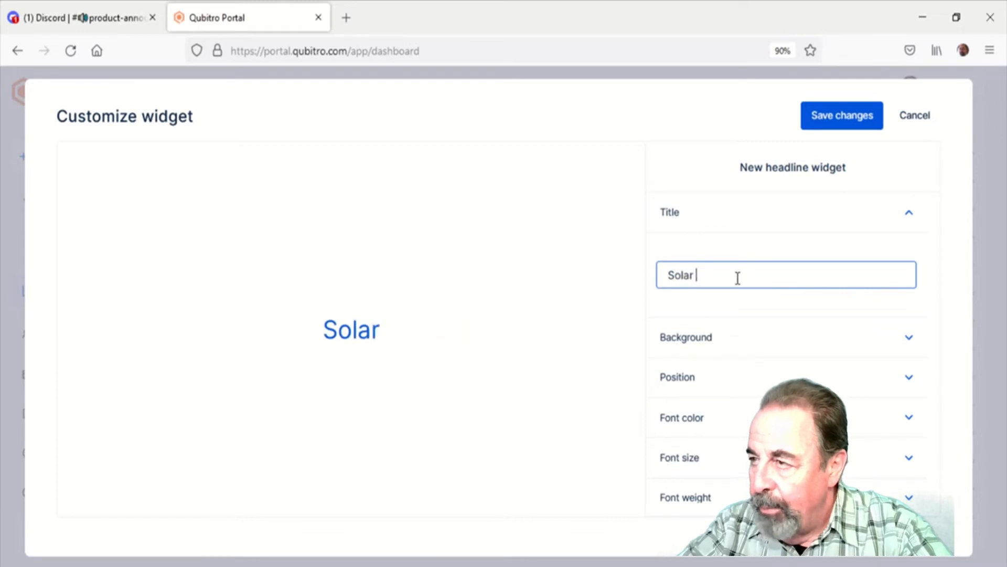
text(Panel)
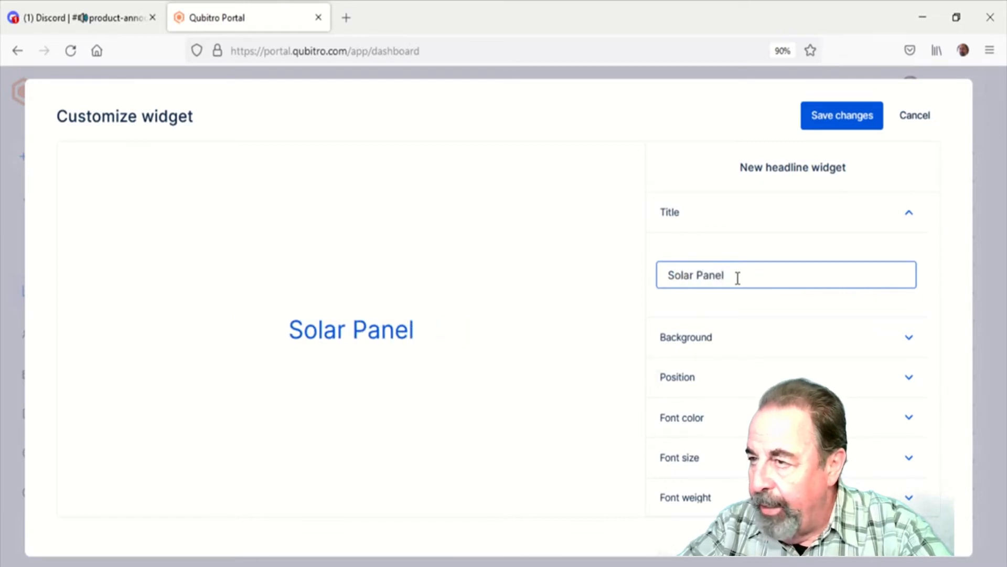
text( One)
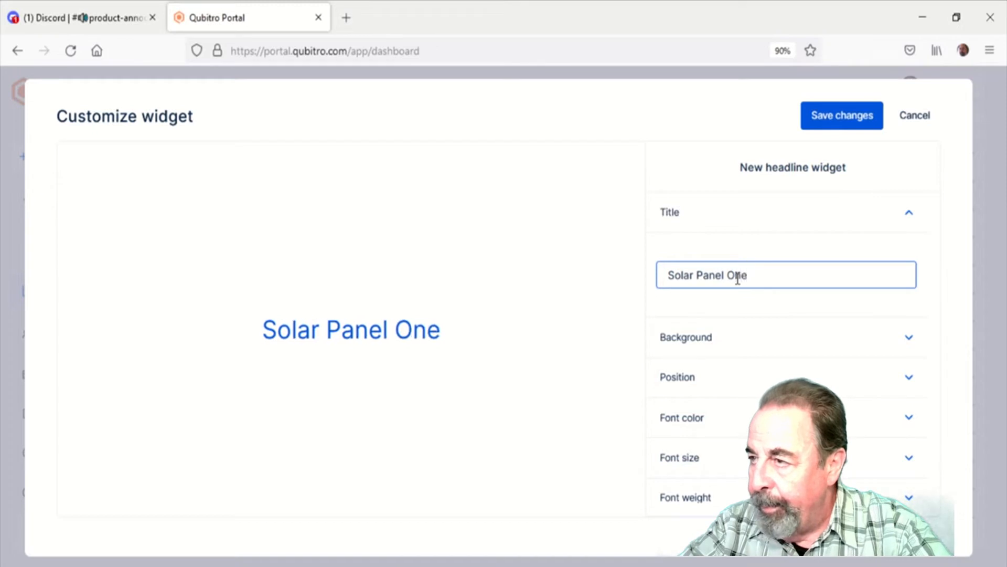
Give the headline widget a bright yellow-green background colour
click(726, 338)
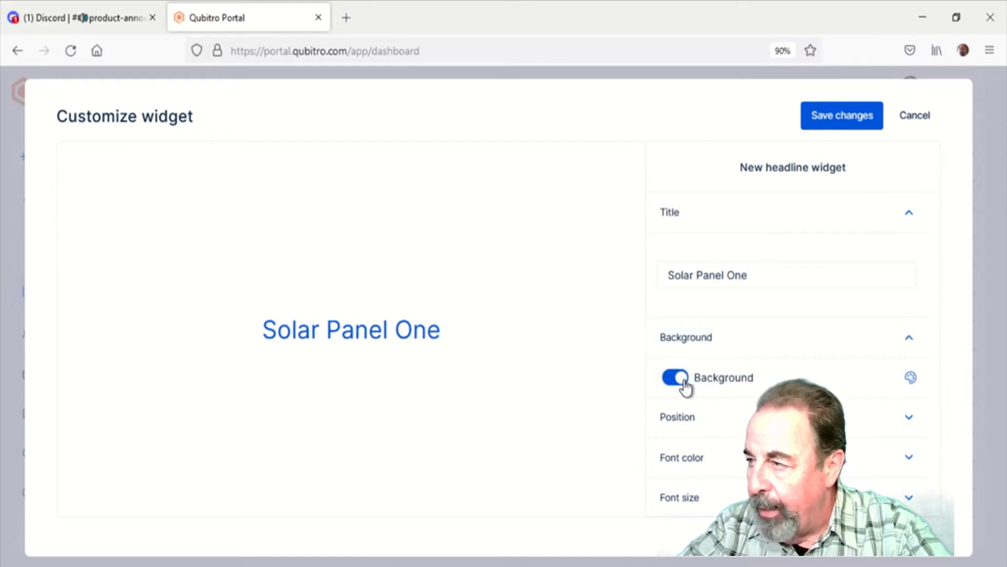
click(910, 379)
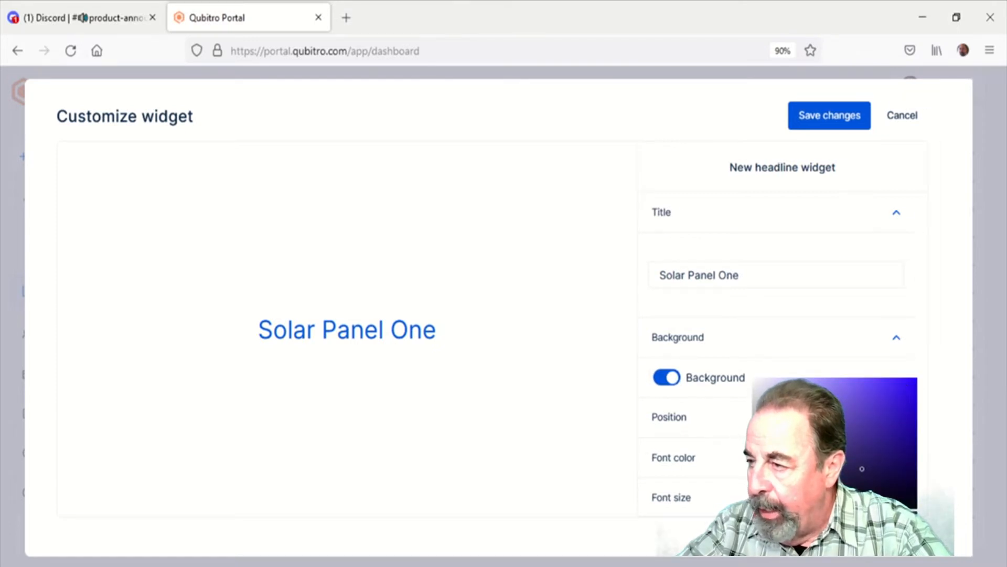
click(762, 516)
drag(769, 516, 780, 516)
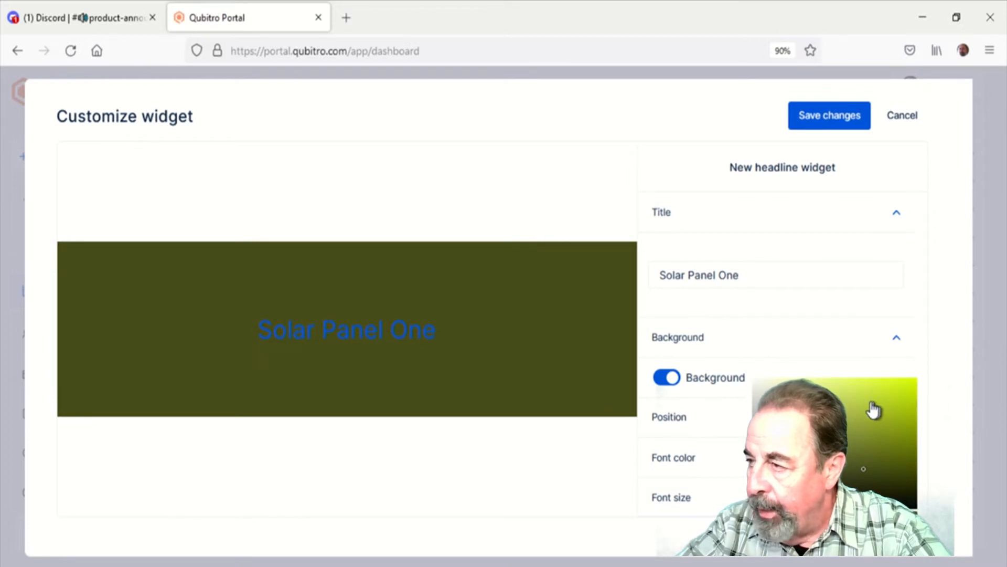
click(913, 383)
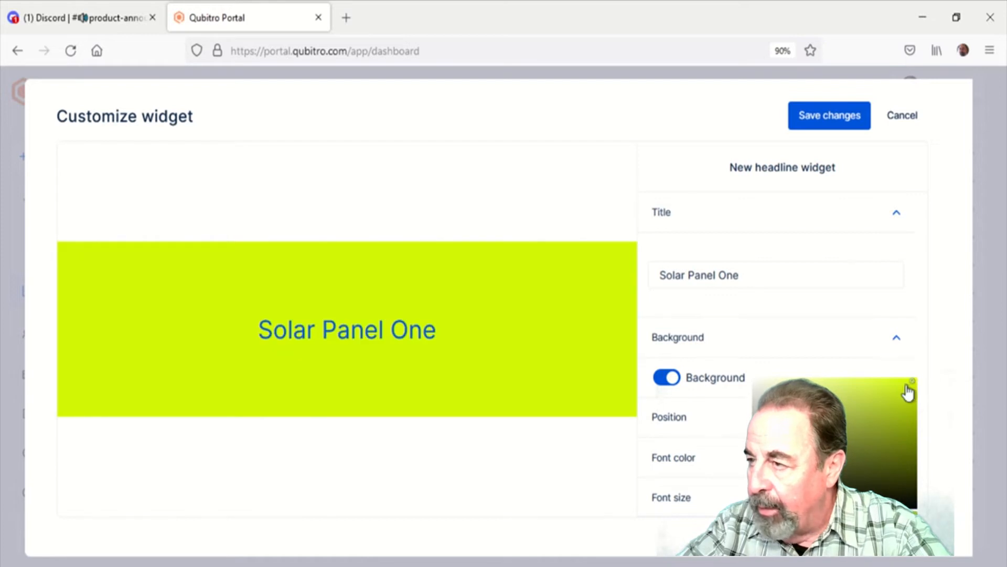
click(600, 491)
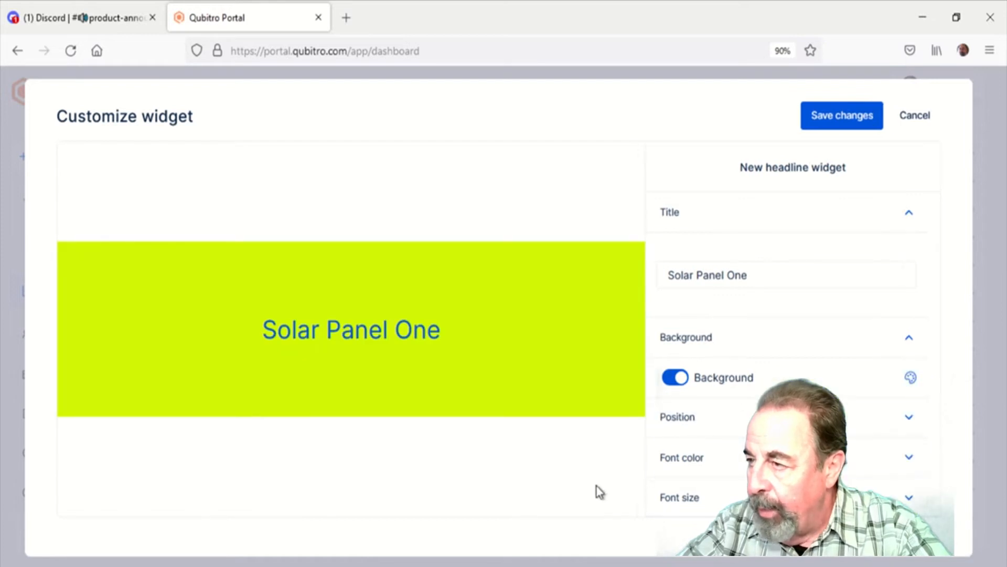
Set the headline's font size to Big and its font weight to Bold
click(912, 423)
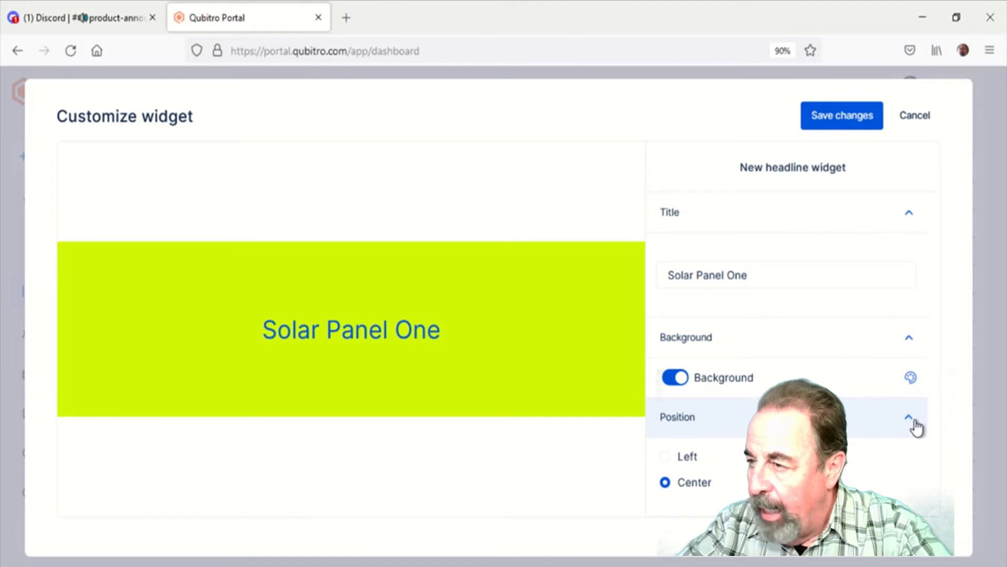
click(914, 424)
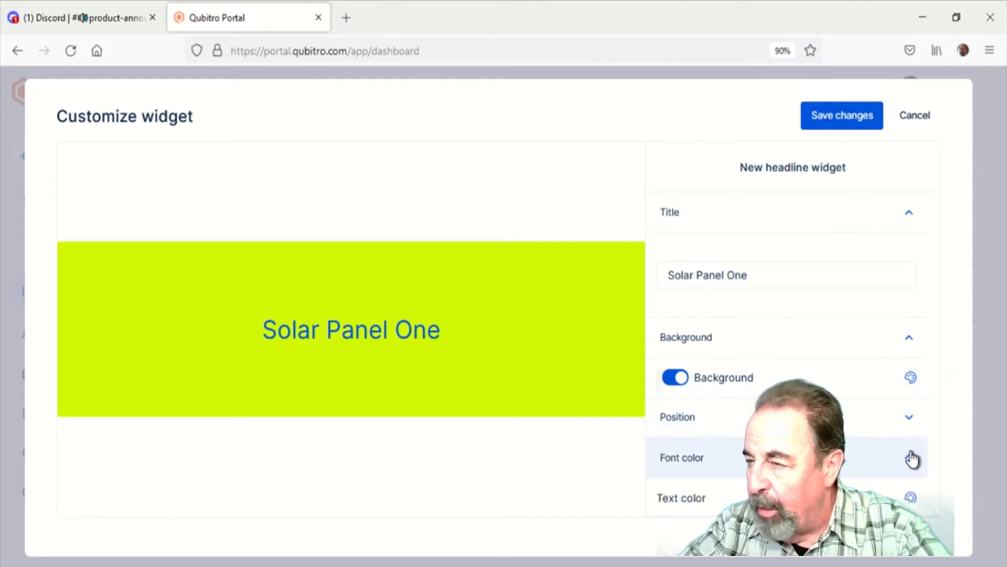
scroll(912, 458, down, 3)
click(913, 454)
scroll(906, 450, down, 3)
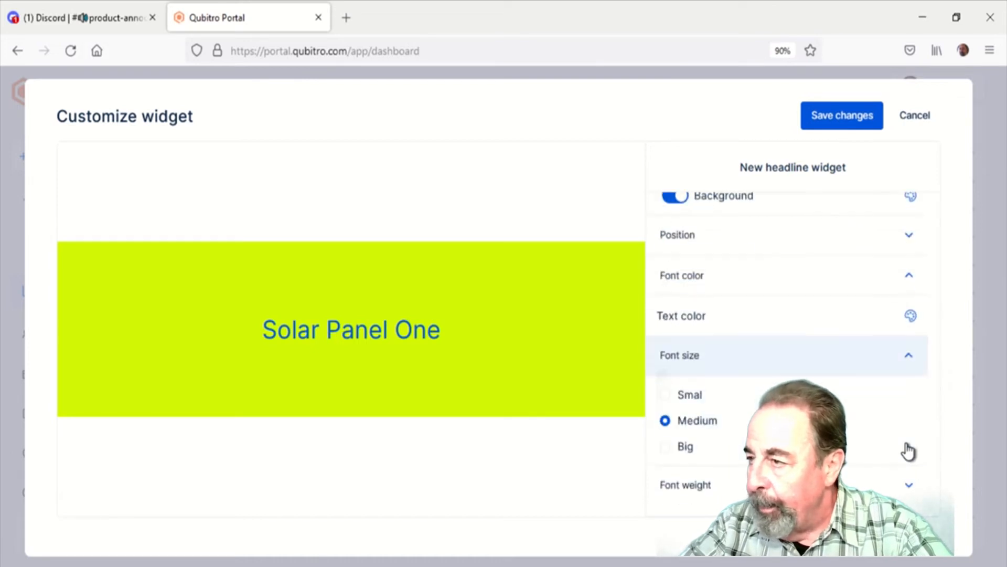
click(667, 446)
click(911, 490)
scroll(912, 490, down, 2)
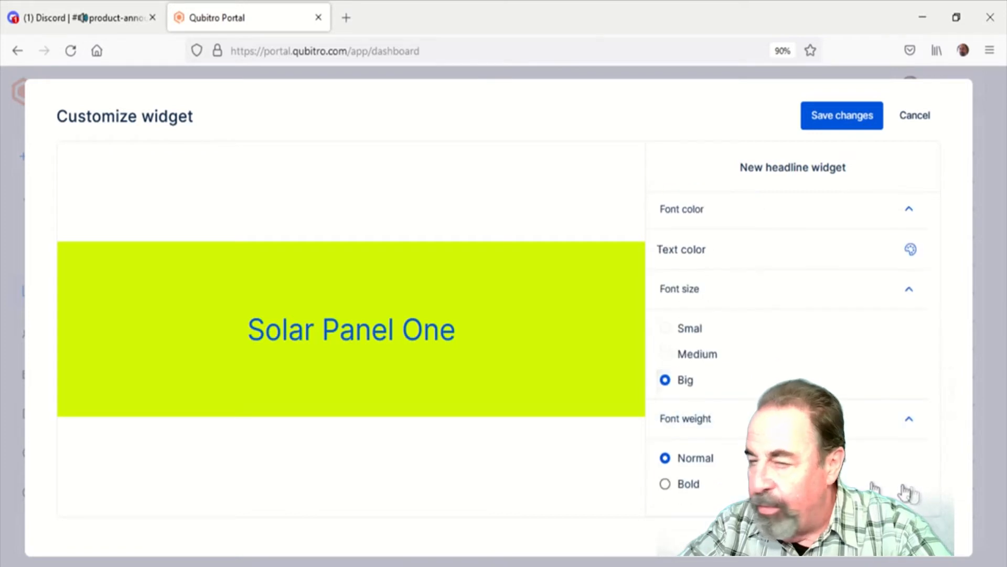
click(666, 484)
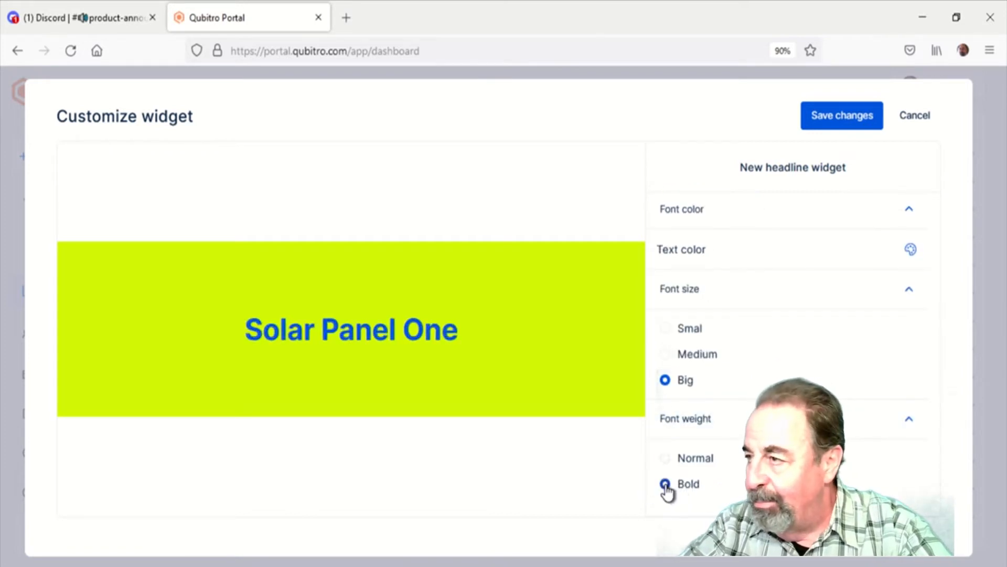
Save the headline's changes and enlarge the widget on the dashboard so its full title fits
click(855, 126)
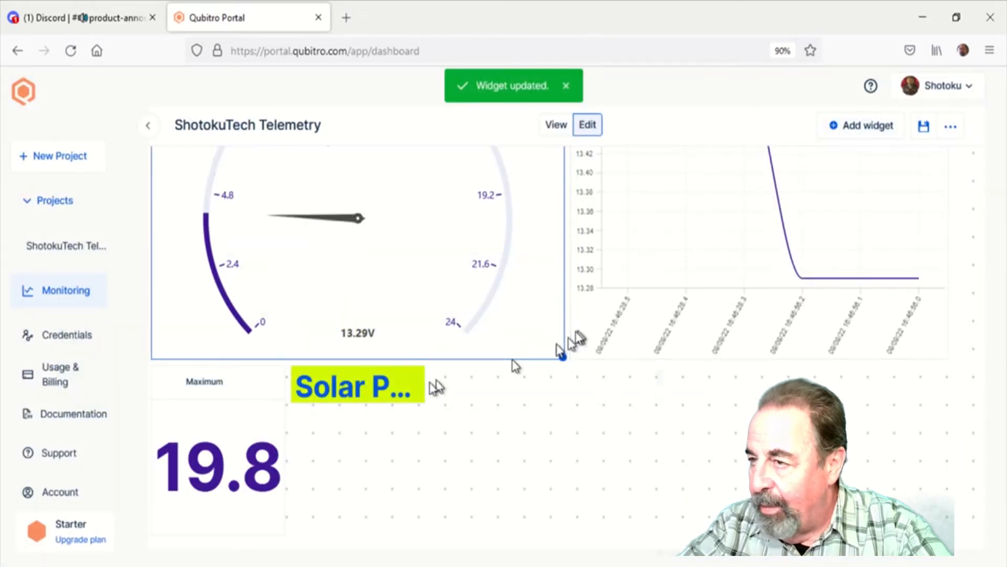
drag(425, 399, 637, 460)
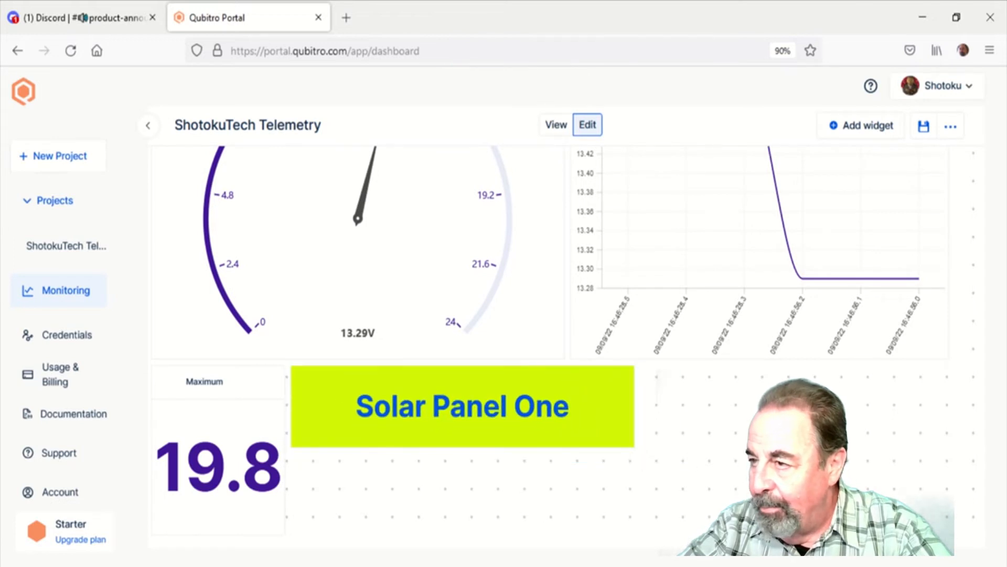
Add a Text widget to the dashboard and open its widget type settings for customization
click(882, 128)
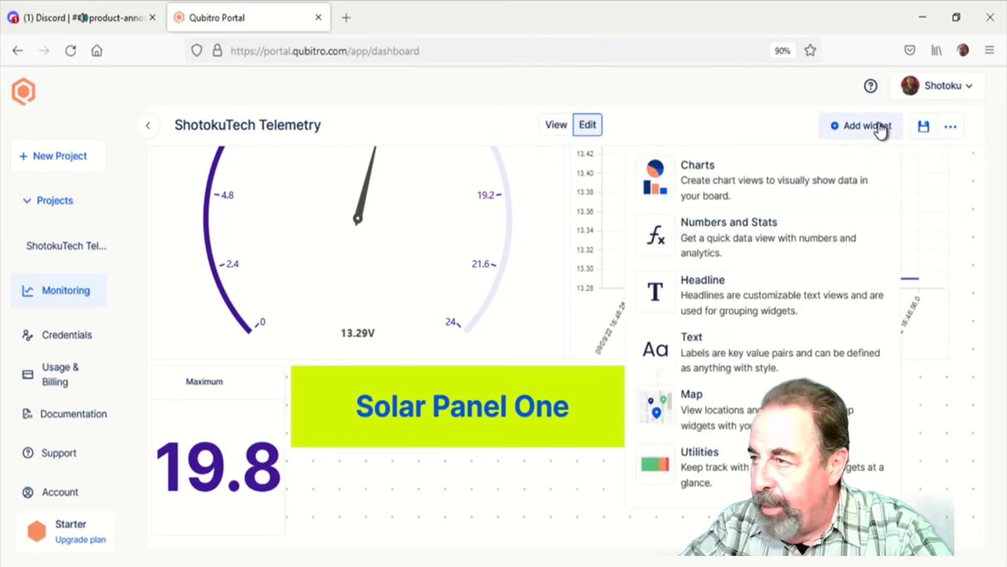
click(712, 376)
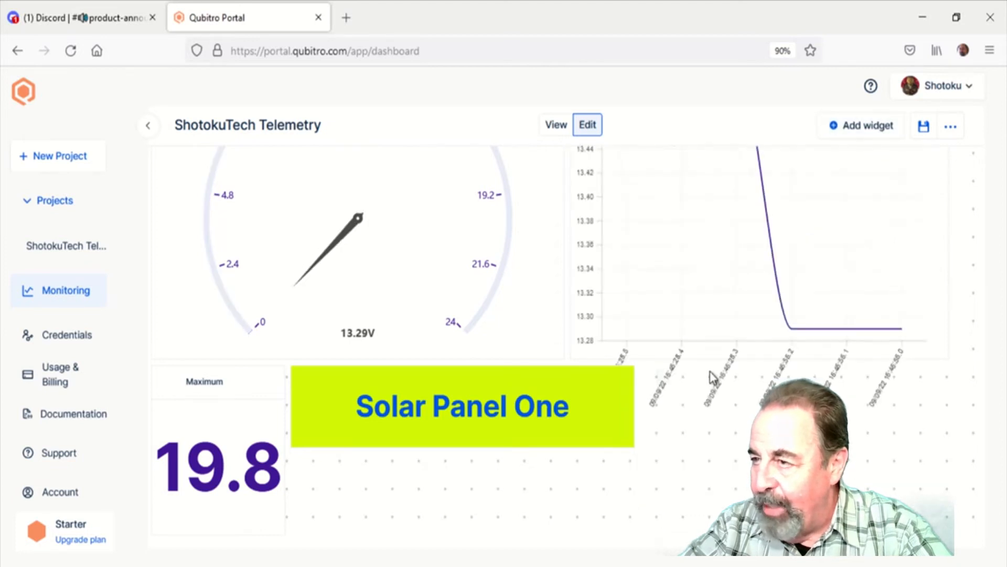
scroll(711, 373, down, 3)
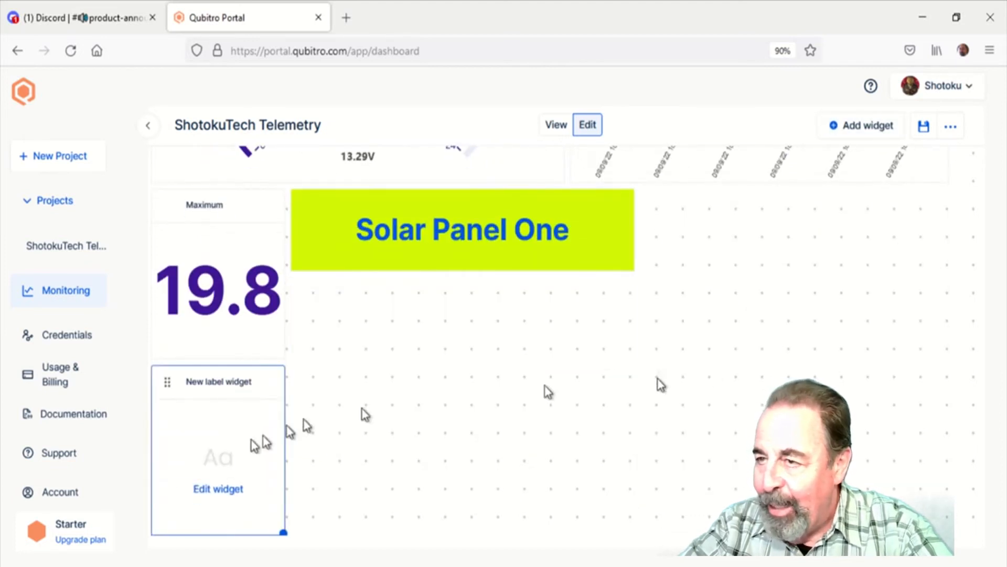
click(220, 496)
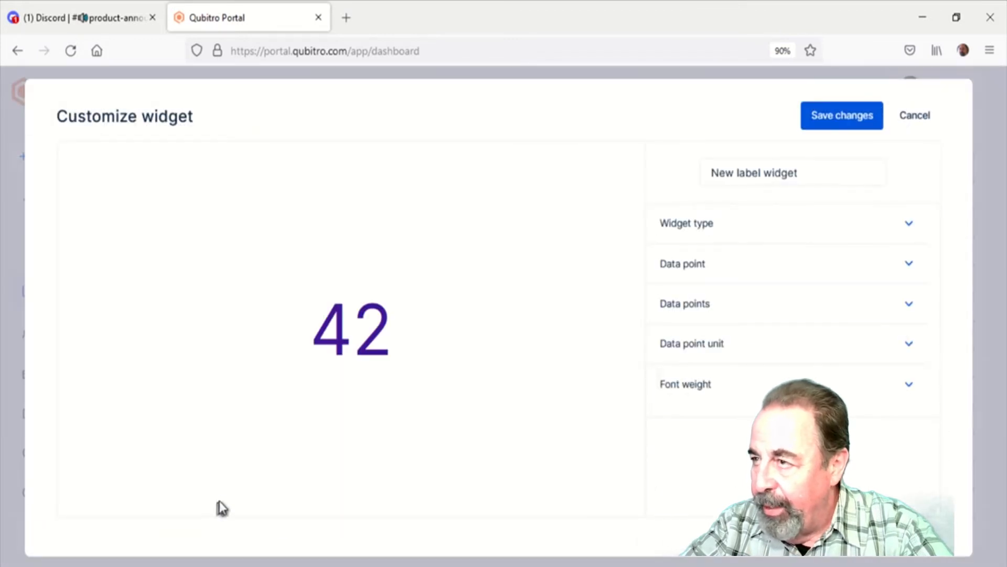
click(910, 226)
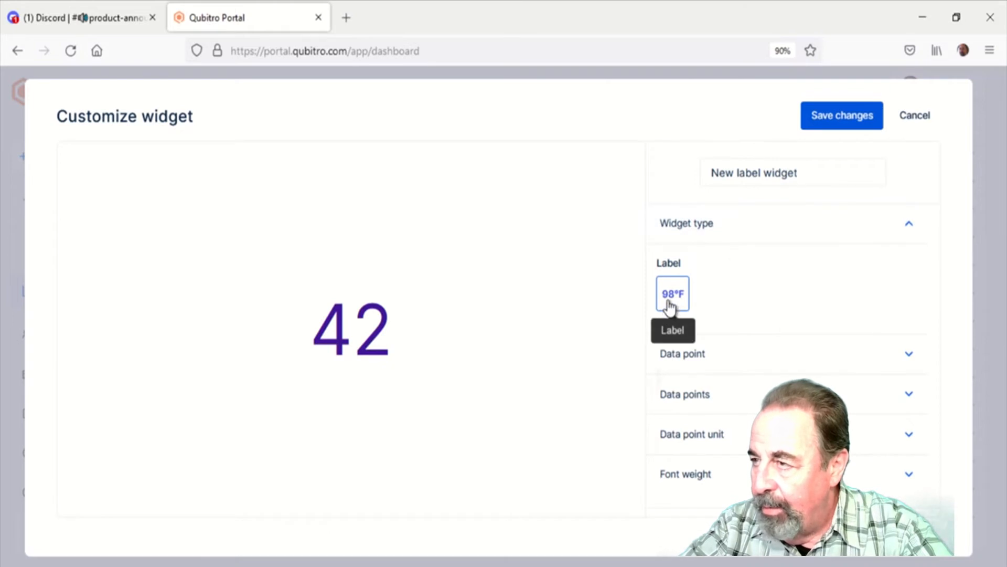
Link the label widget to the ShotokuTech Telemetry project, the Solar Panel One device and its Solar Panel One data point
click(760, 361)
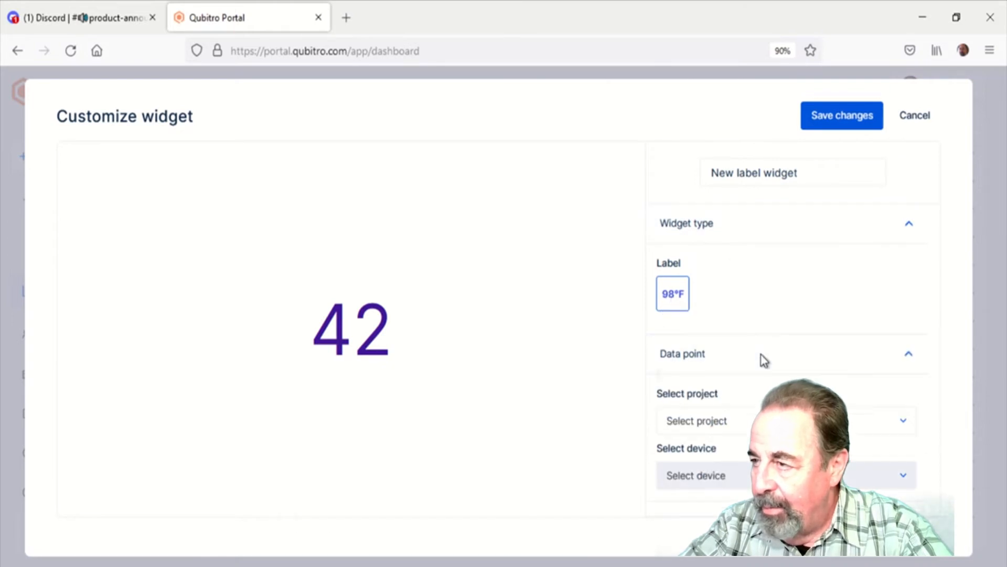
click(758, 420)
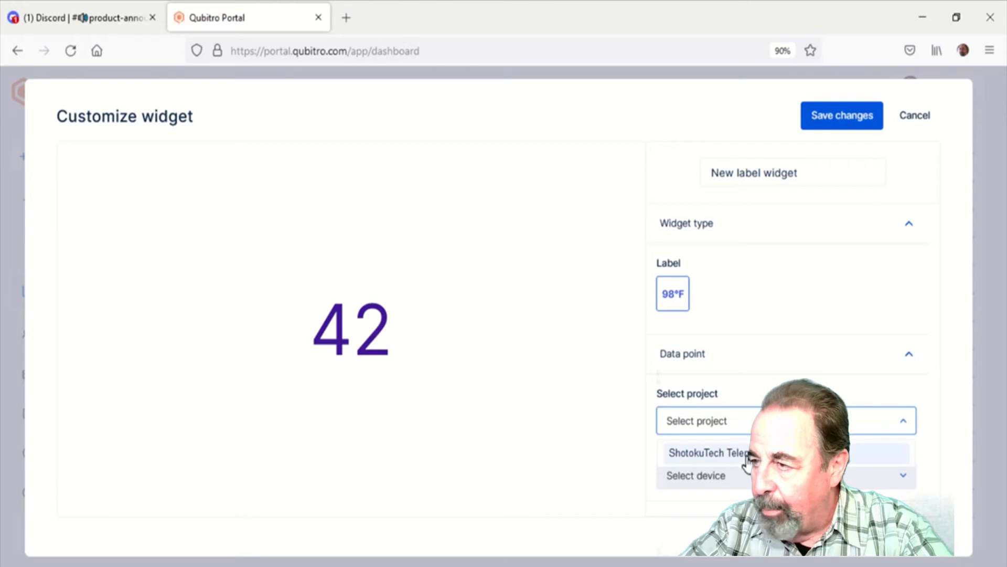
click(747, 458)
click(748, 486)
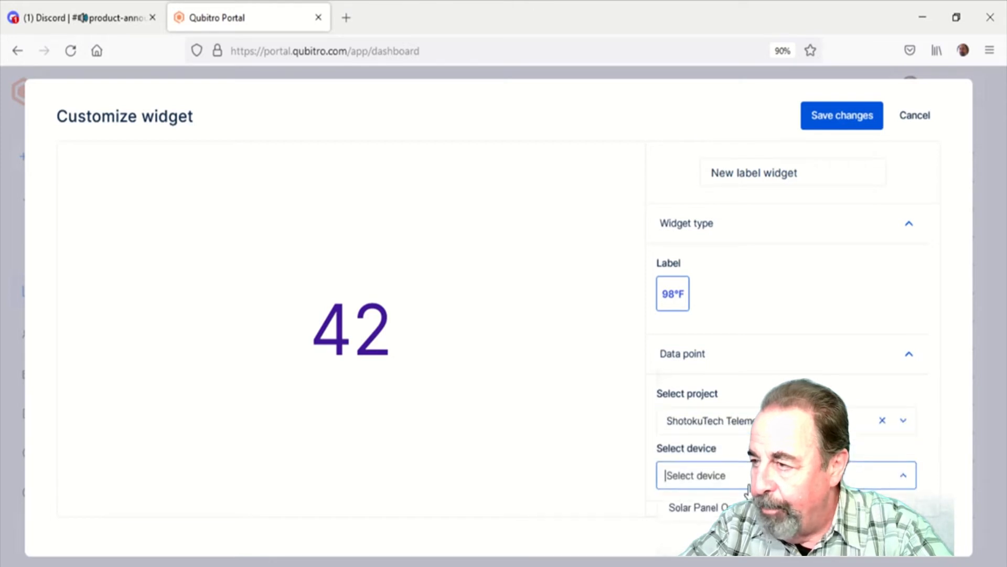
click(694, 507)
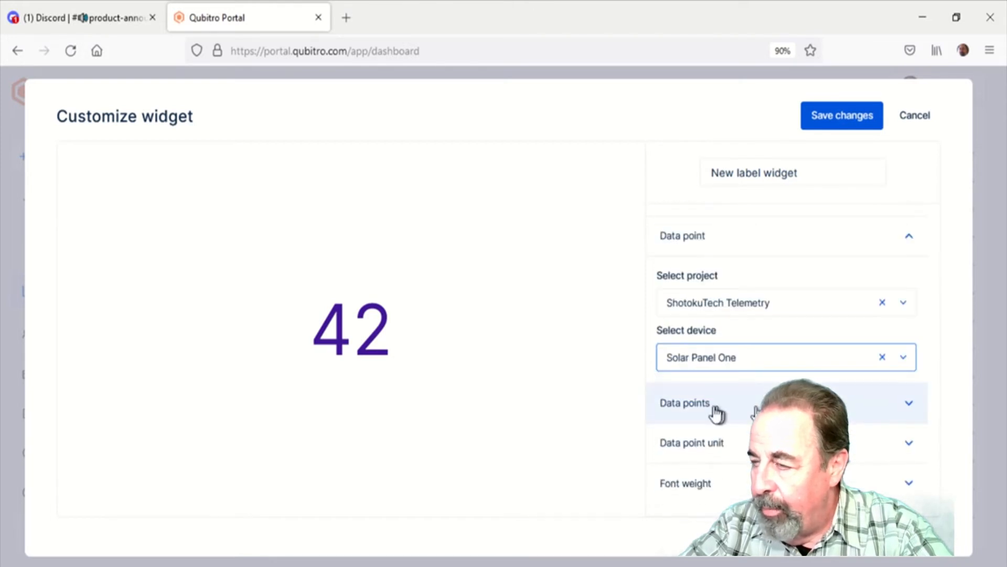
click(715, 406)
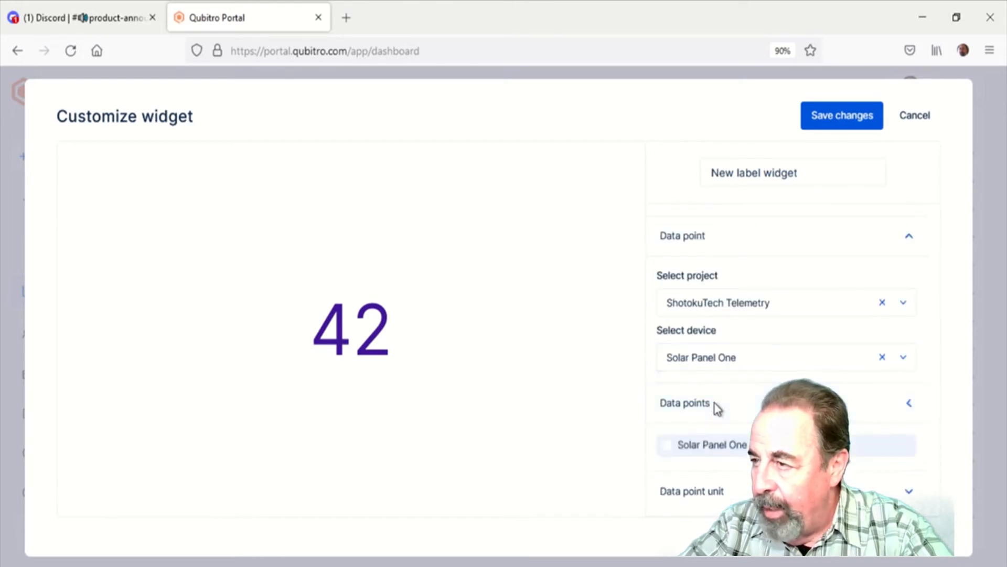
click(709, 456)
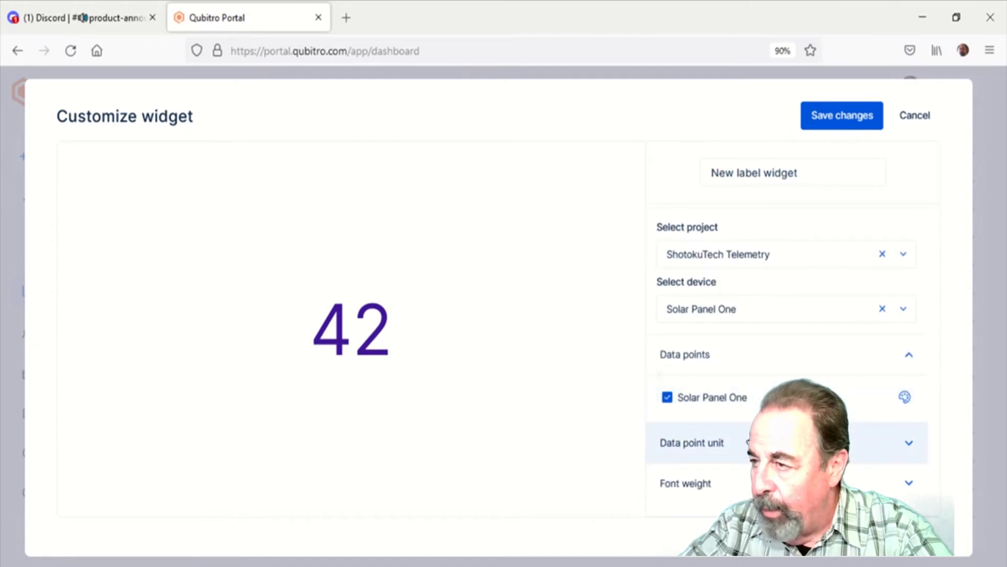
Set the label widget's data point unit to Volt (V) and its font weight to Bold, and save the changes
click(749, 443)
click(726, 490)
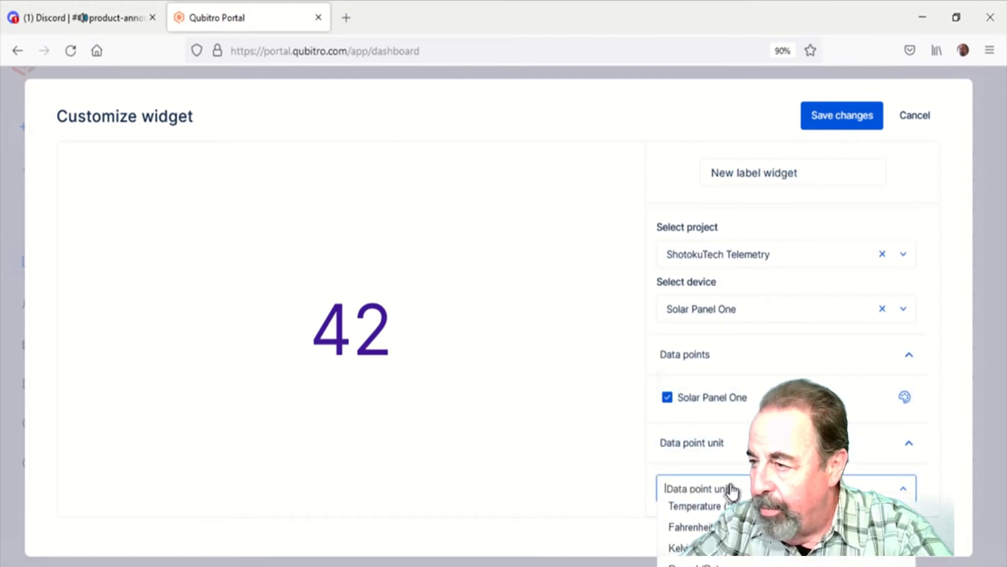
scroll(698, 524, down, 5)
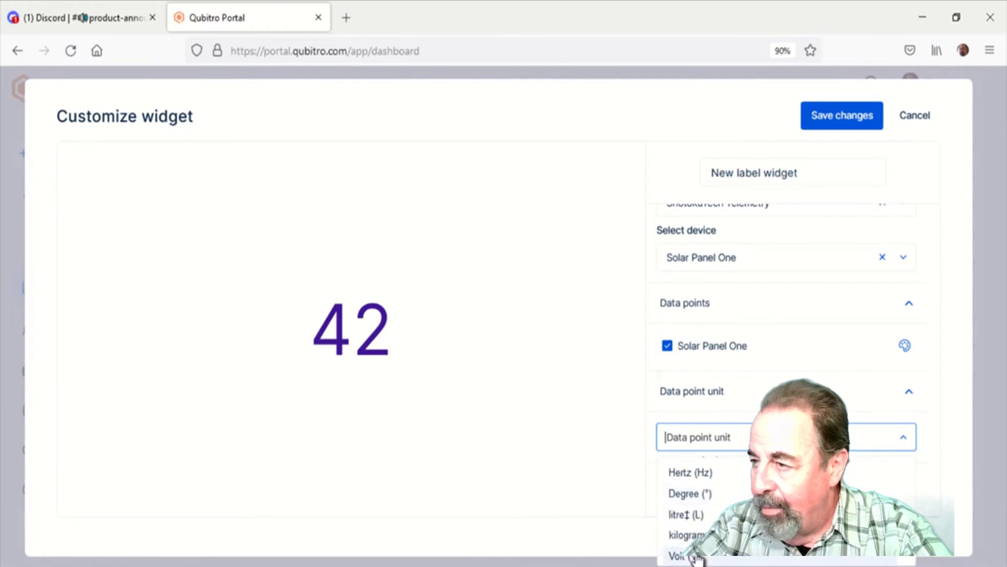
click(698, 555)
click(693, 489)
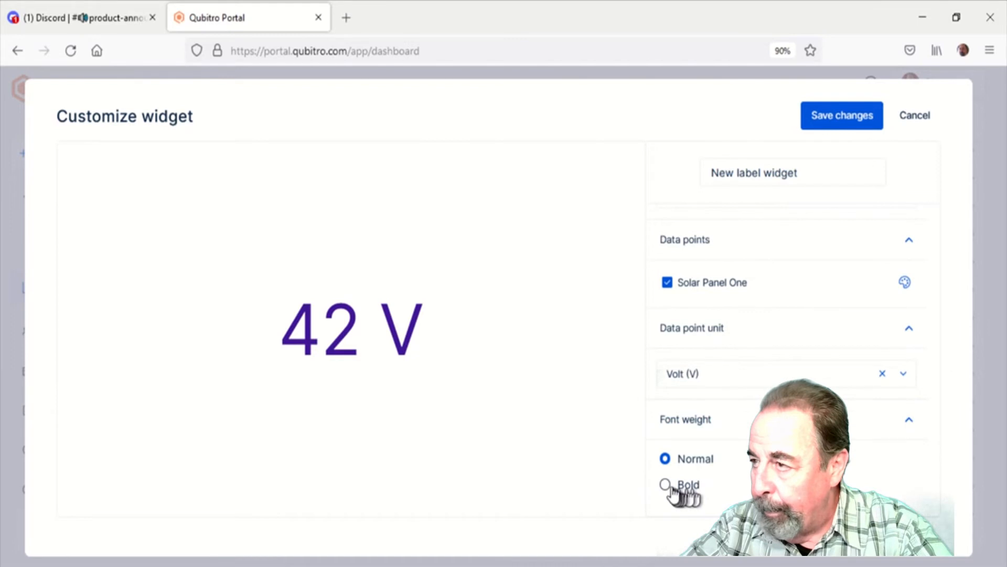
click(666, 485)
click(834, 124)
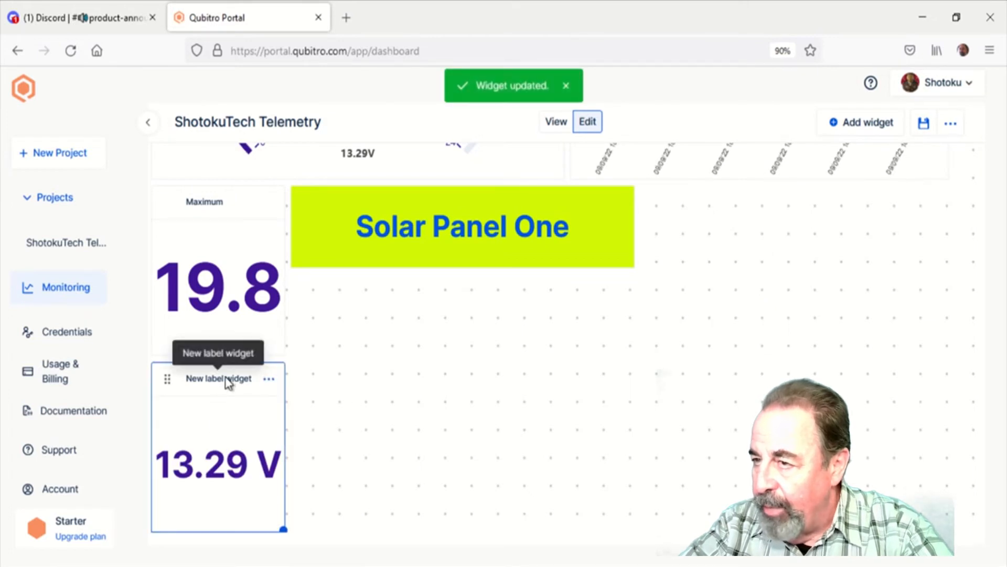
Move the label widget beside the Solar Panel One headline, rename it "Last measured at:" and save the changes
drag(165, 379, 661, 386)
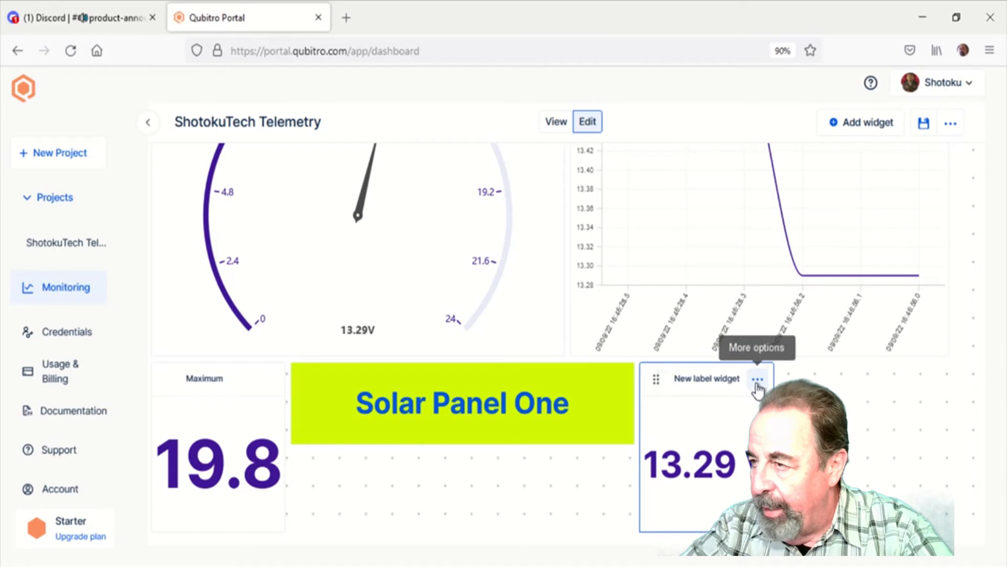
click(803, 413)
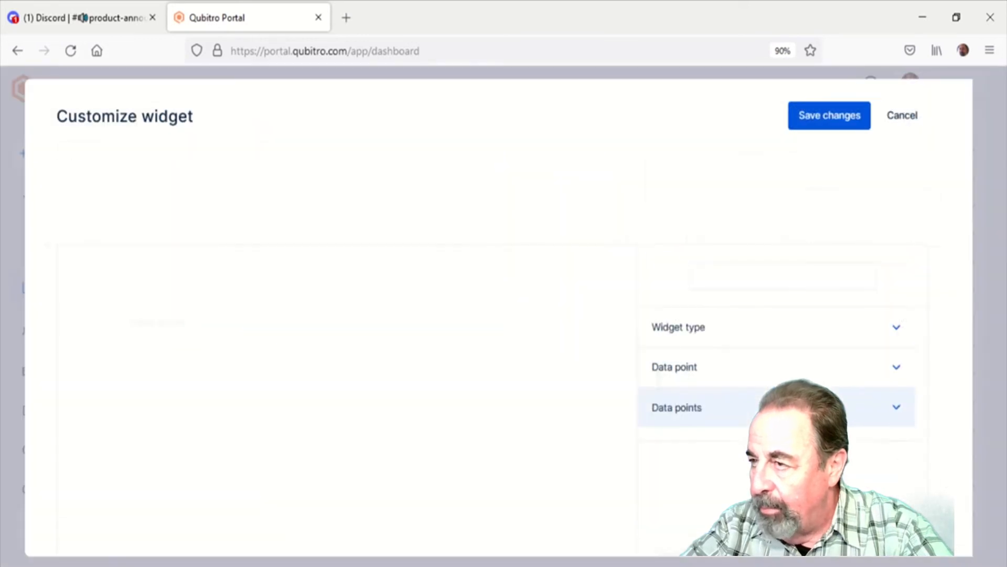
click(848, 180)
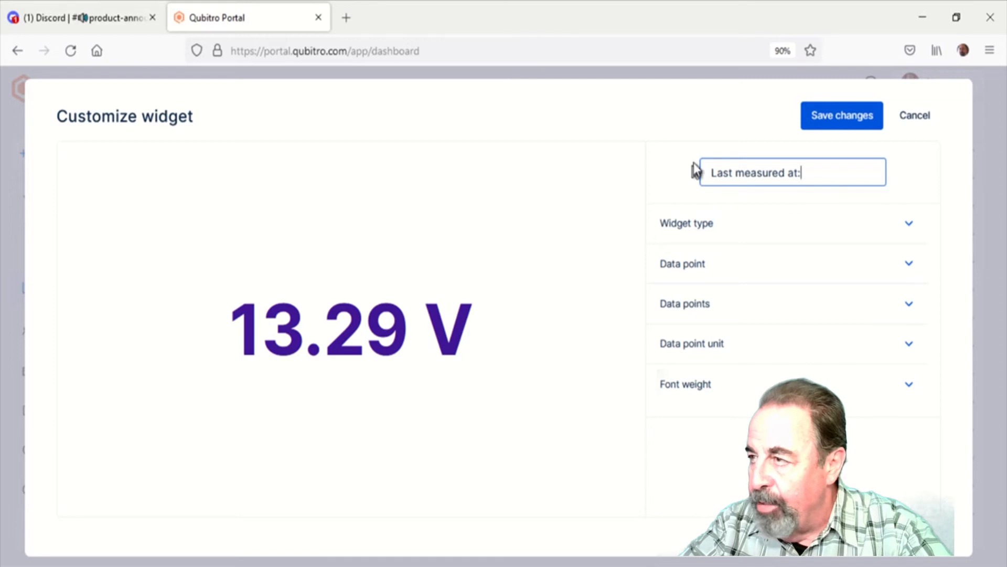
click(870, 124)
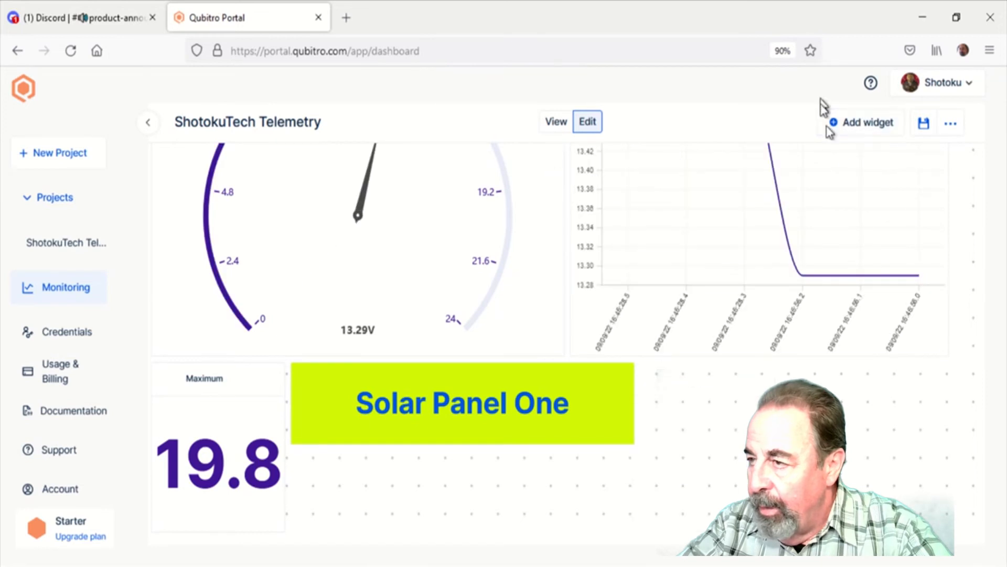
Place the "Last measured at:" widget directly beside the Maximum stat and move the headline beneath the line chart
scroll(633, 501, down, 2)
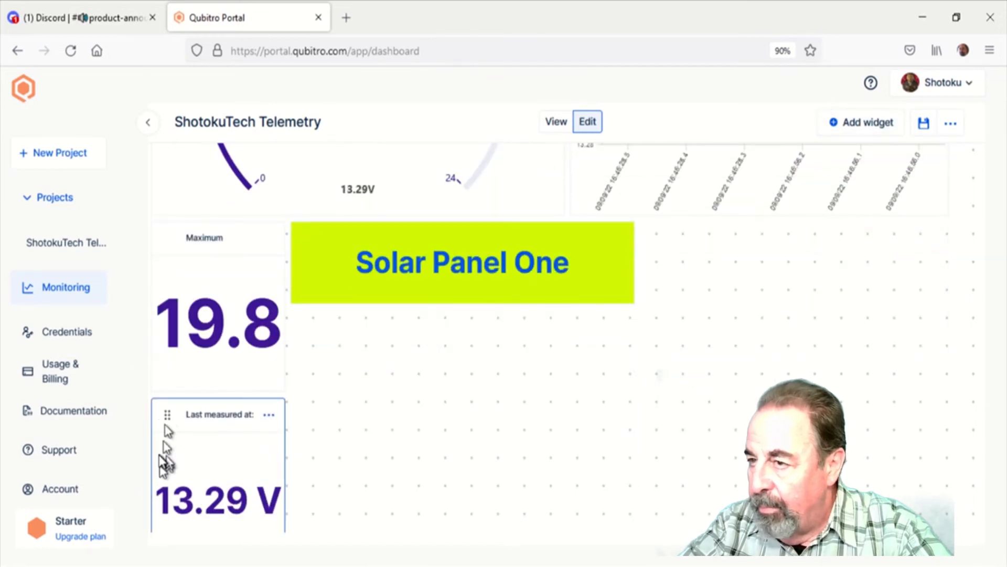
drag(165, 418, 315, 384)
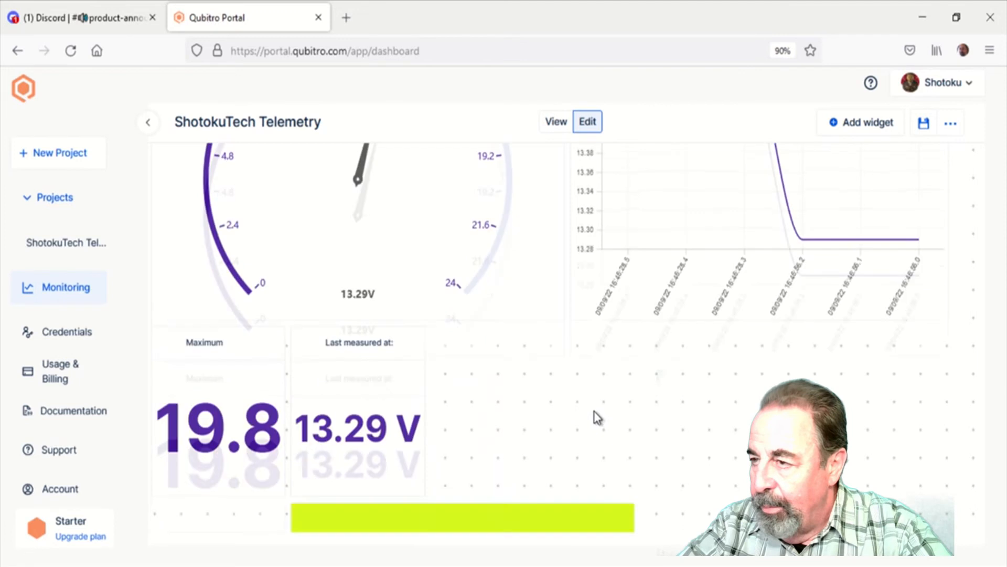
scroll(594, 412, down, 2)
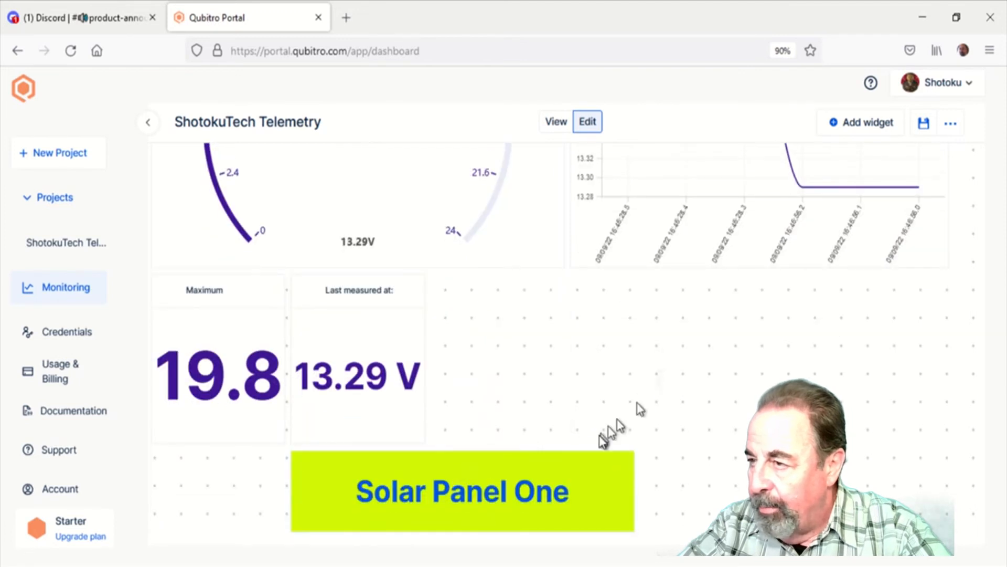
drag(314, 461, 623, 387)
Add a Utilities widget to the dashboard and set its widget type to Clock
click(841, 126)
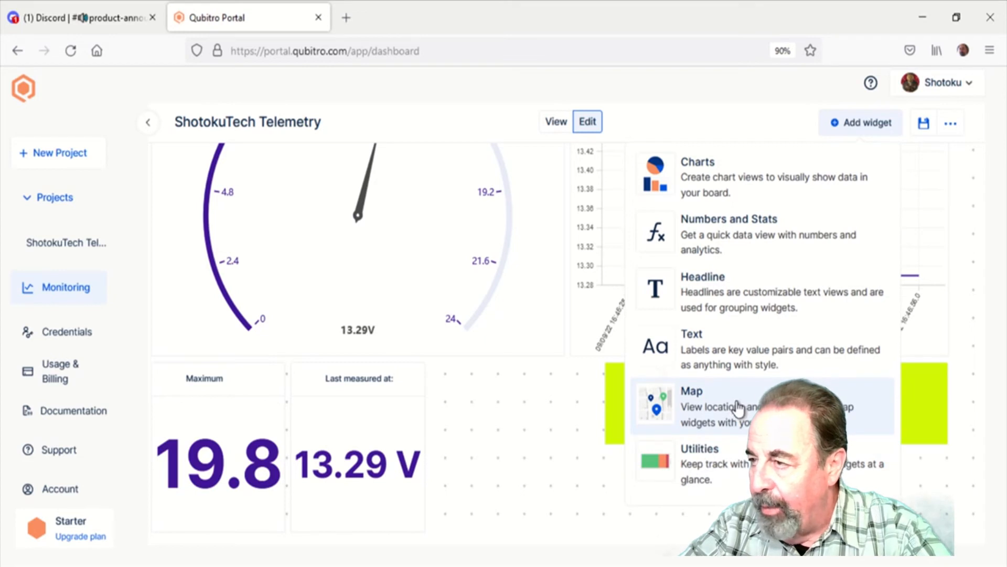
click(709, 481)
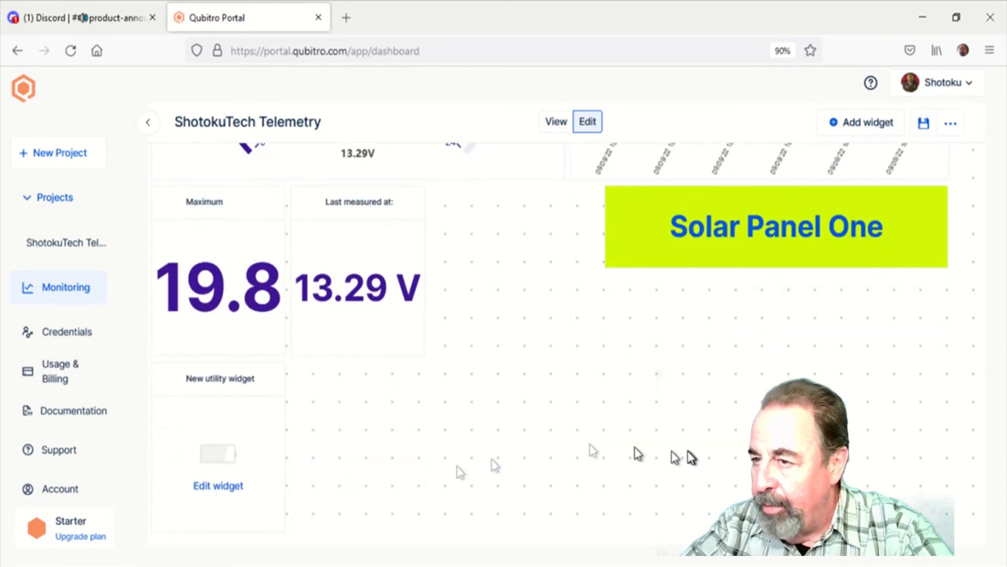
click(218, 486)
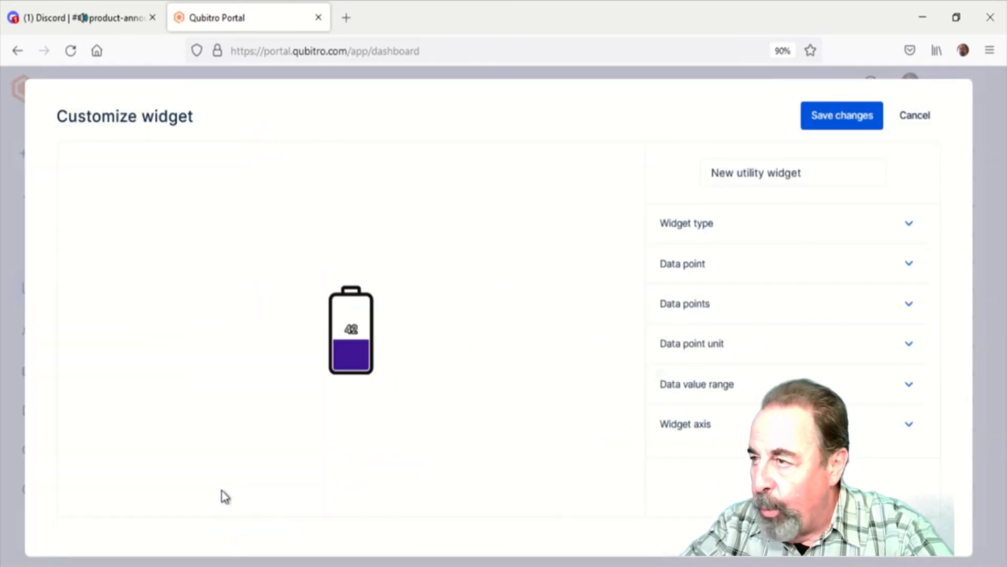
click(719, 223)
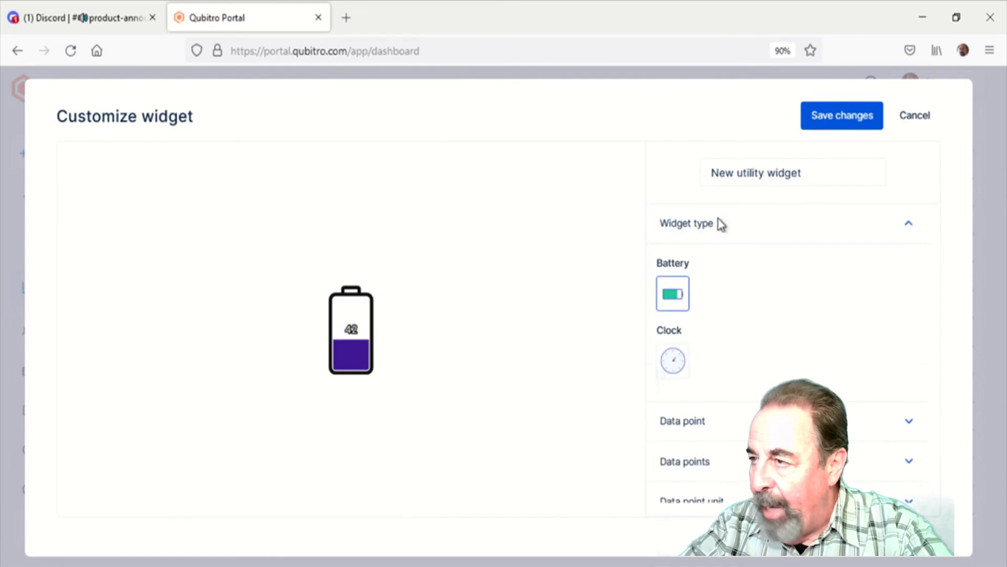
scroll(805, 294, down, 2)
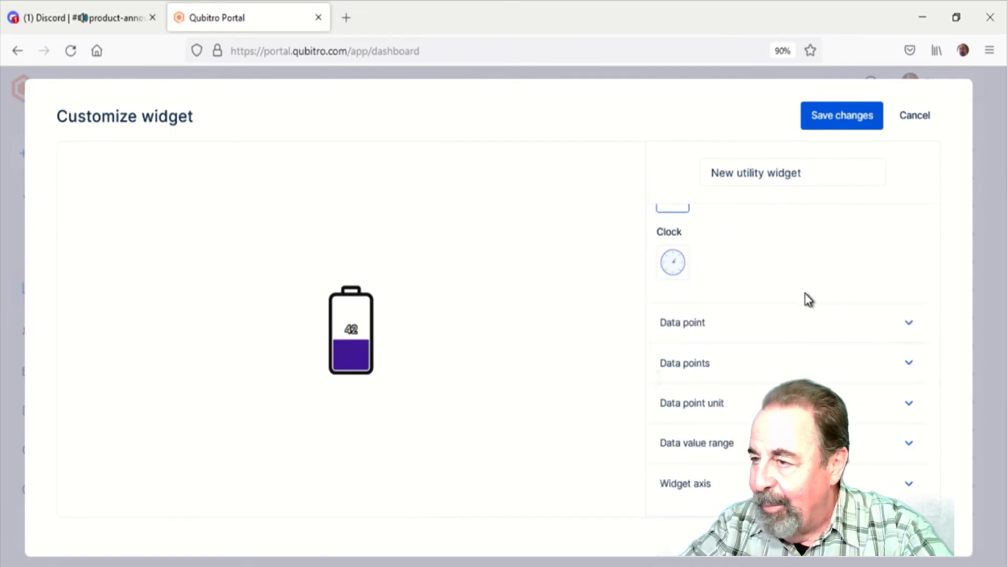
scroll(805, 296, up, 2)
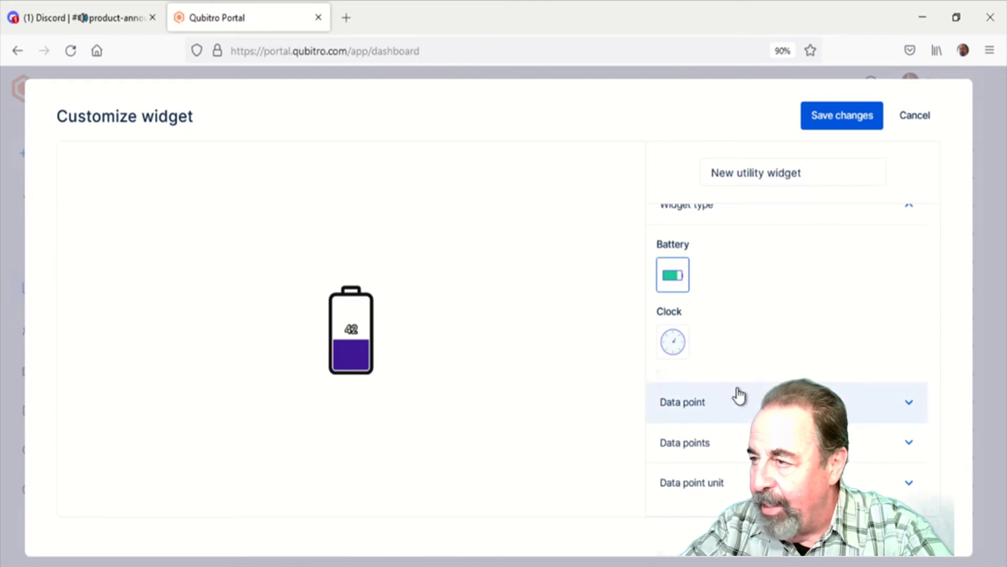
click(680, 347)
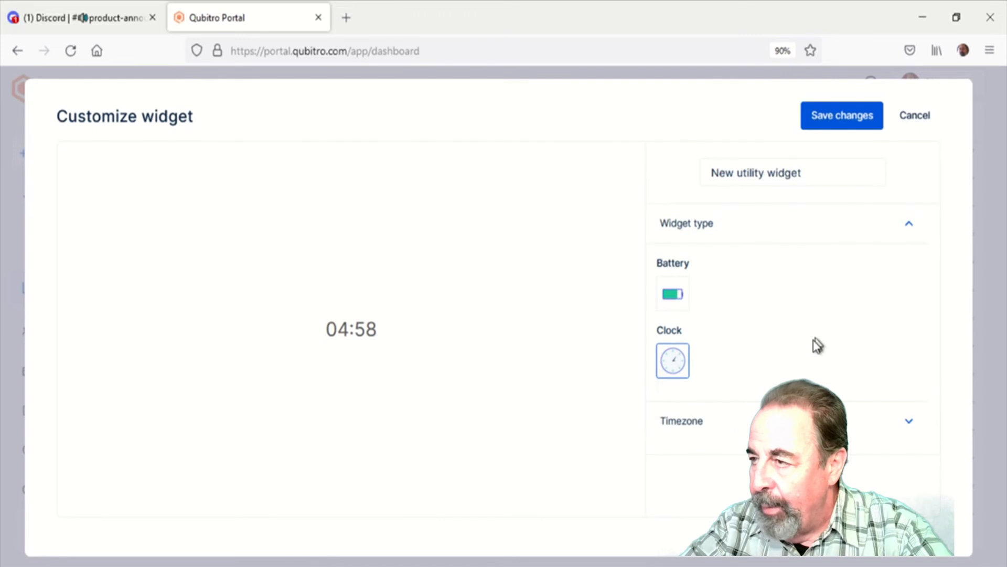
Set the clock's timezone to America/Phoenix and save the widget
click(722, 422)
scroll(761, 425, down, 1)
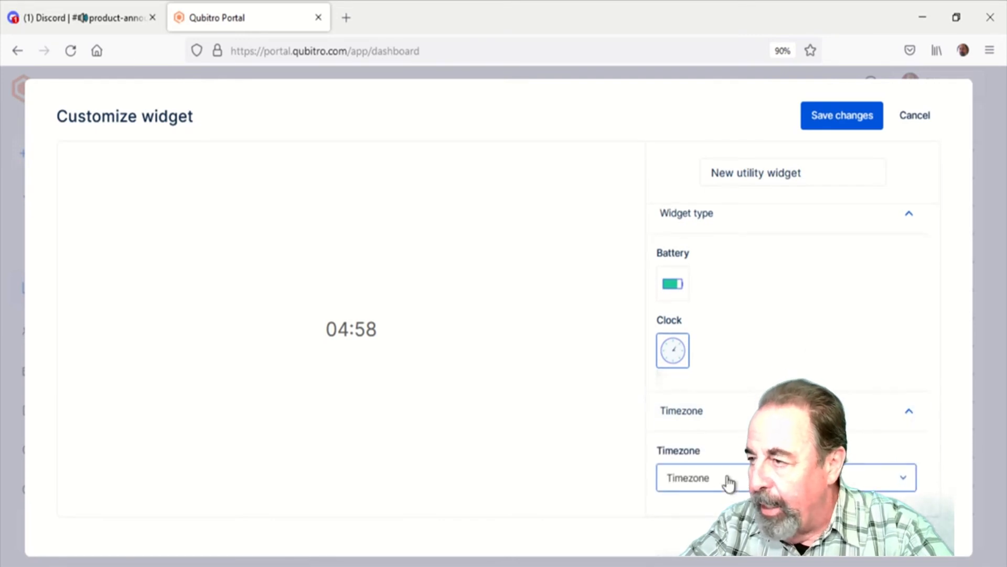
click(730, 485)
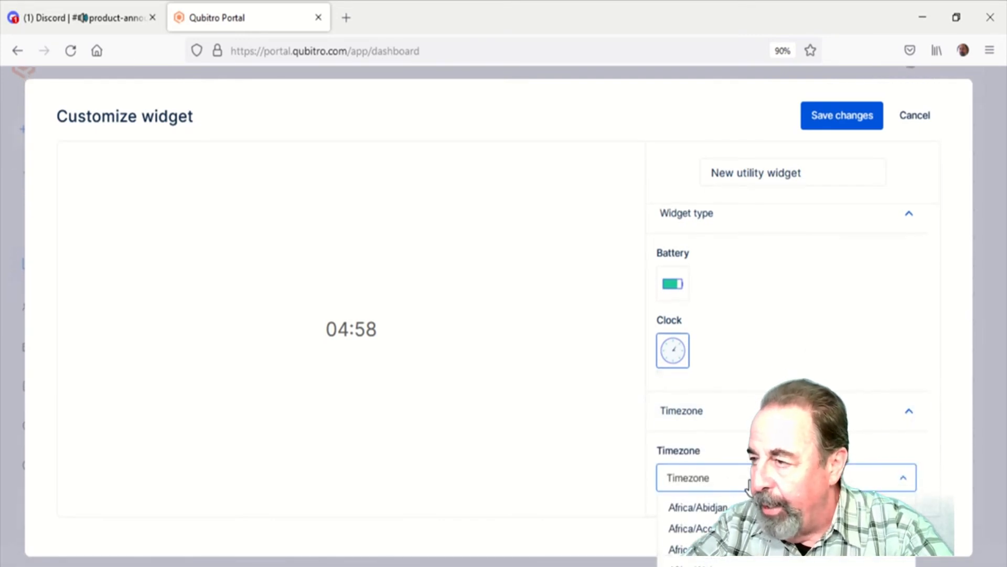
text(amer)
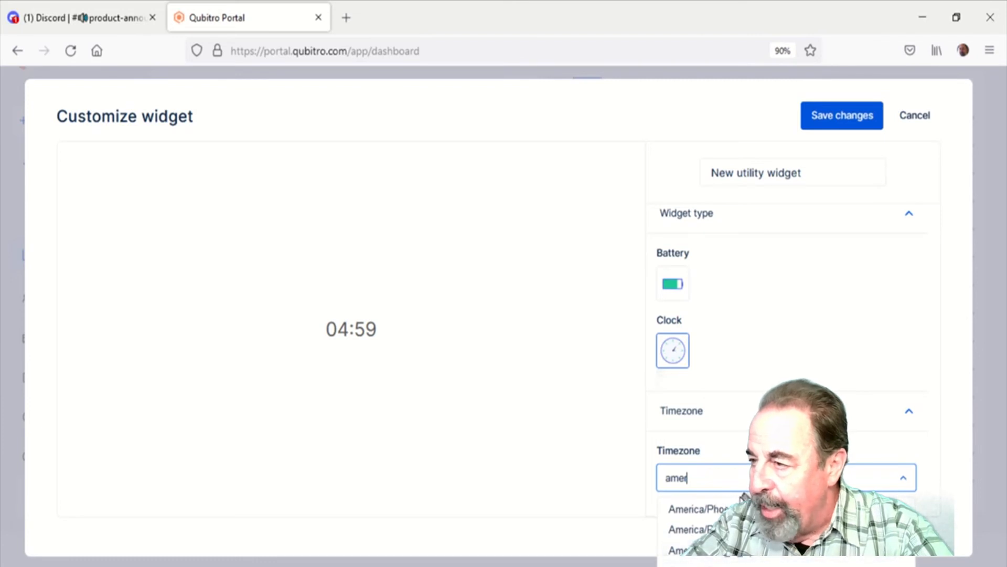
key(Return)
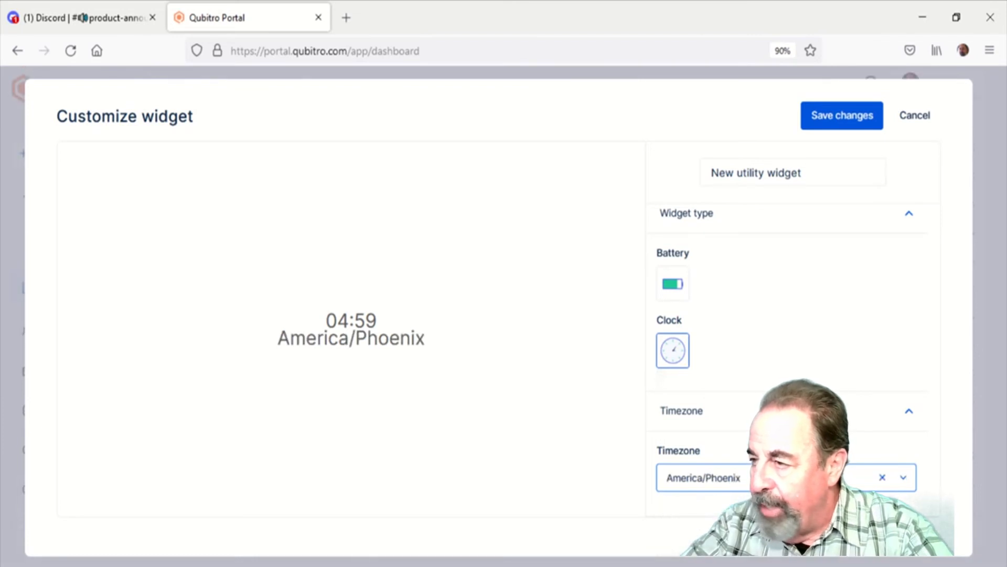
click(841, 126)
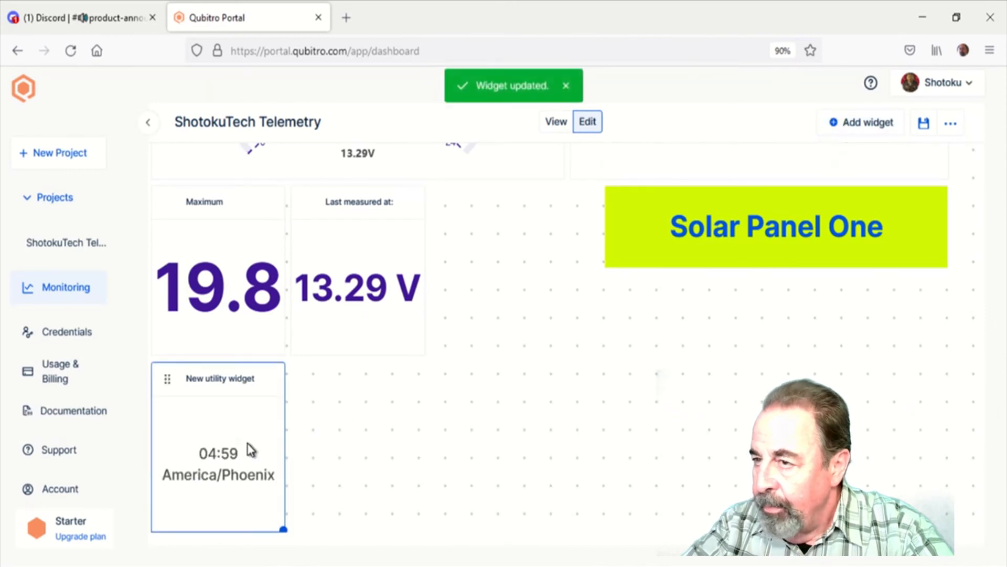
Narrow the headline and align it with the line chart's far edge, placing the clock widget directly before it in the same row
drag(168, 377, 495, 378)
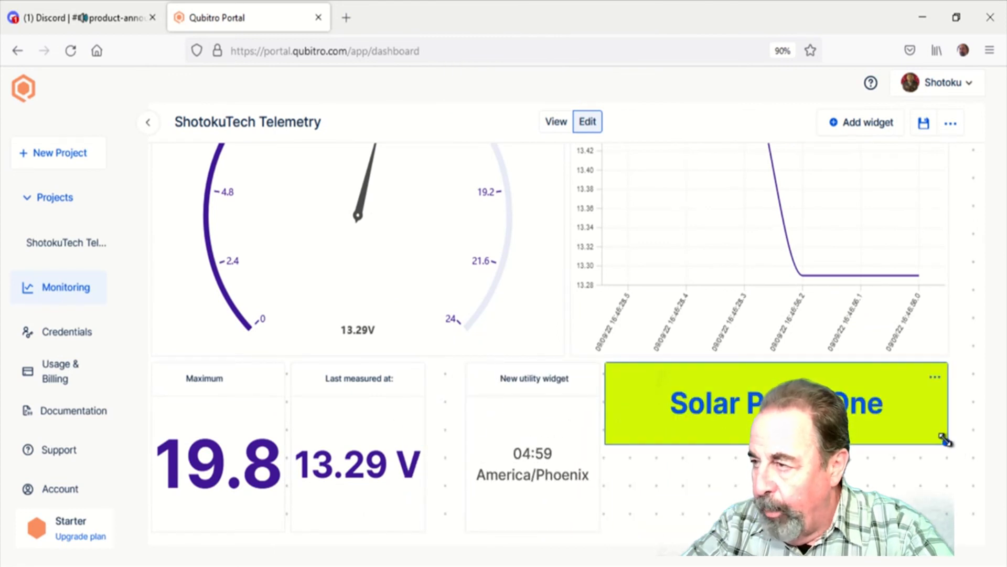
drag(945, 440, 841, 435)
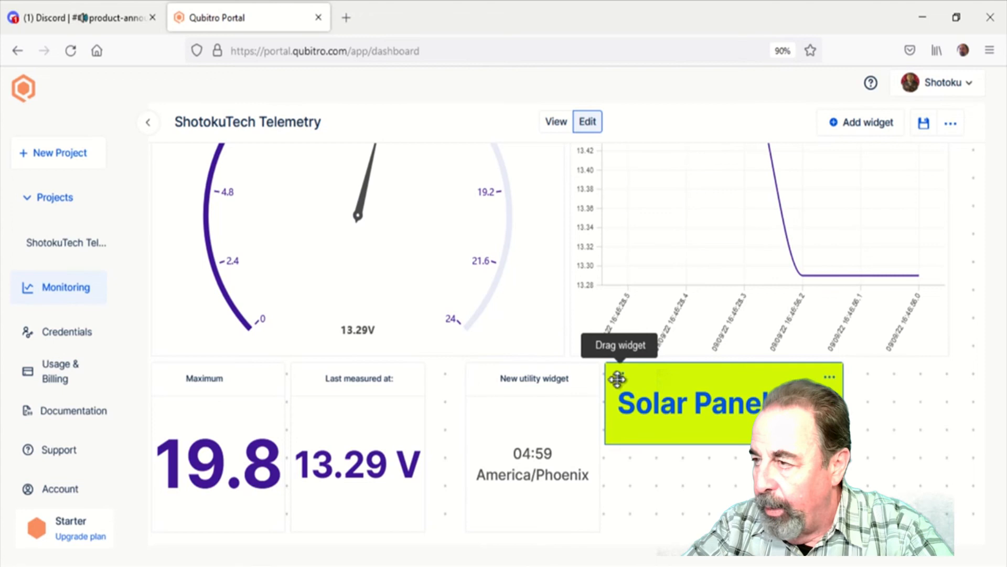
drag(619, 379, 723, 382)
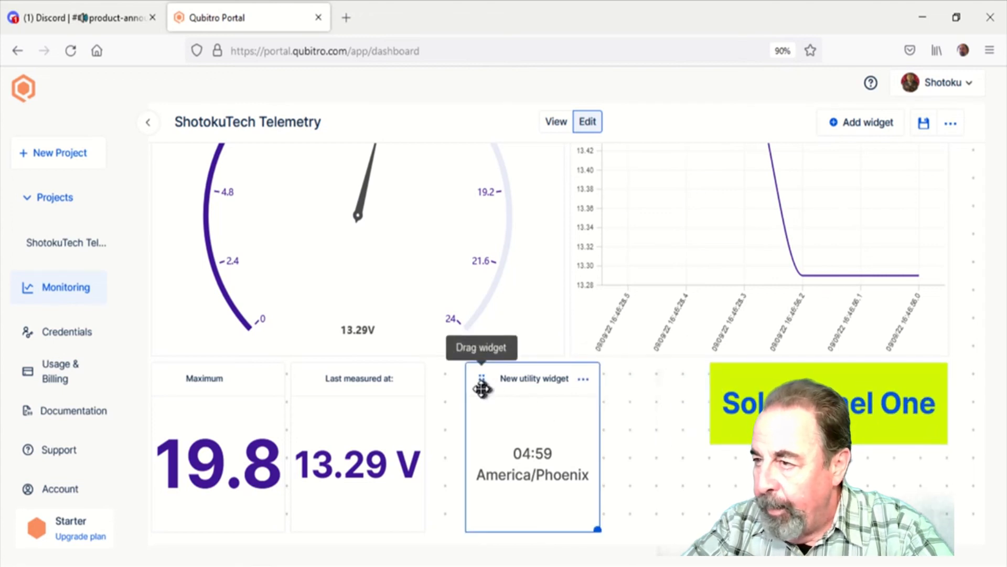
drag(487, 383, 587, 386)
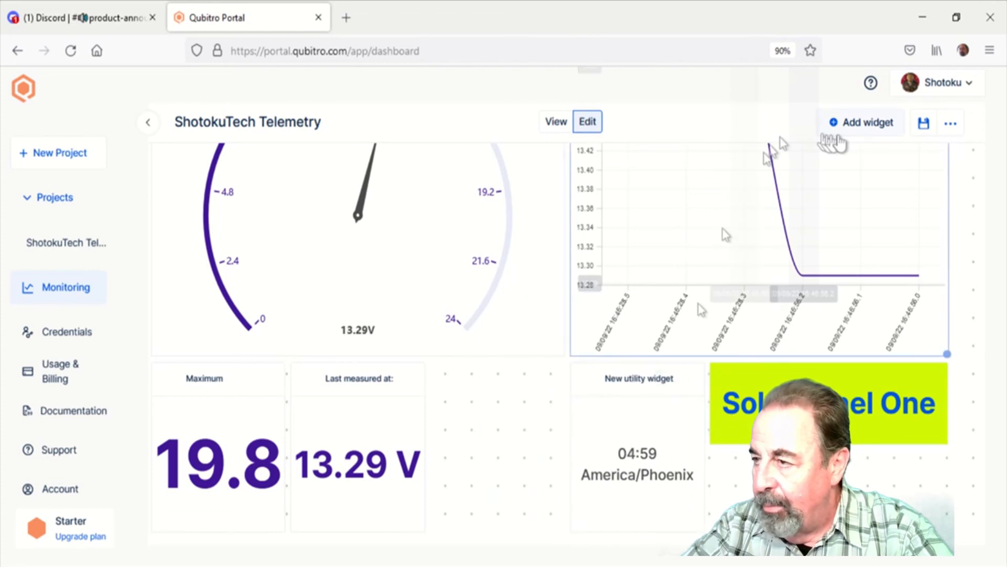
Add a Numbers and Stats widget, title it "Minimum" and set its widget type to Analytics
click(848, 126)
click(691, 231)
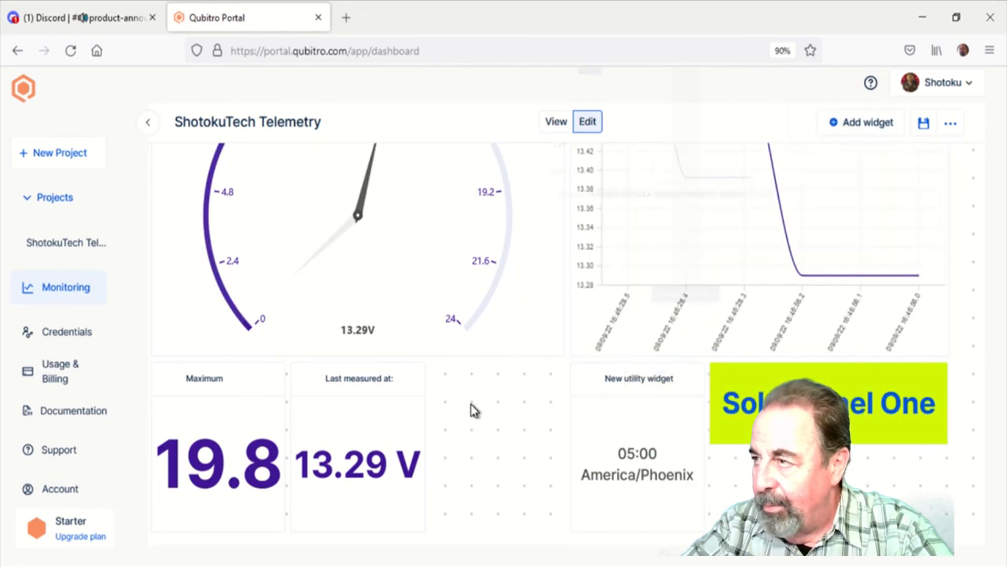
scroll(522, 470, down, 3)
click(213, 487)
drag(848, 180, 574, 169)
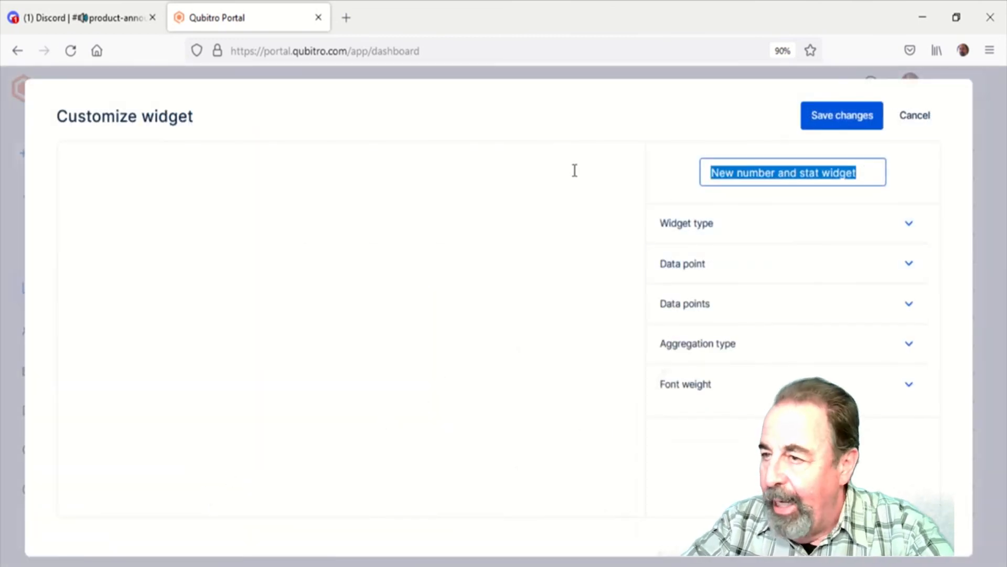
text(Minimum)
click(703, 227)
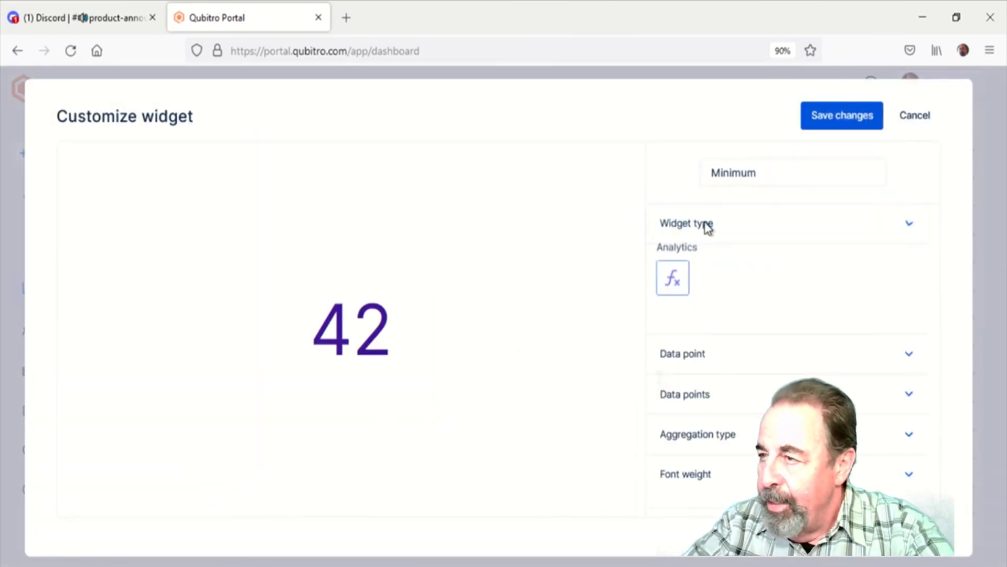
Set the Minimum widget's data source to the ShotokuTech Telemetry project and Solar Panel One device, and enable the Solar Panel One data point
click(688, 356)
click(701, 480)
click(701, 505)
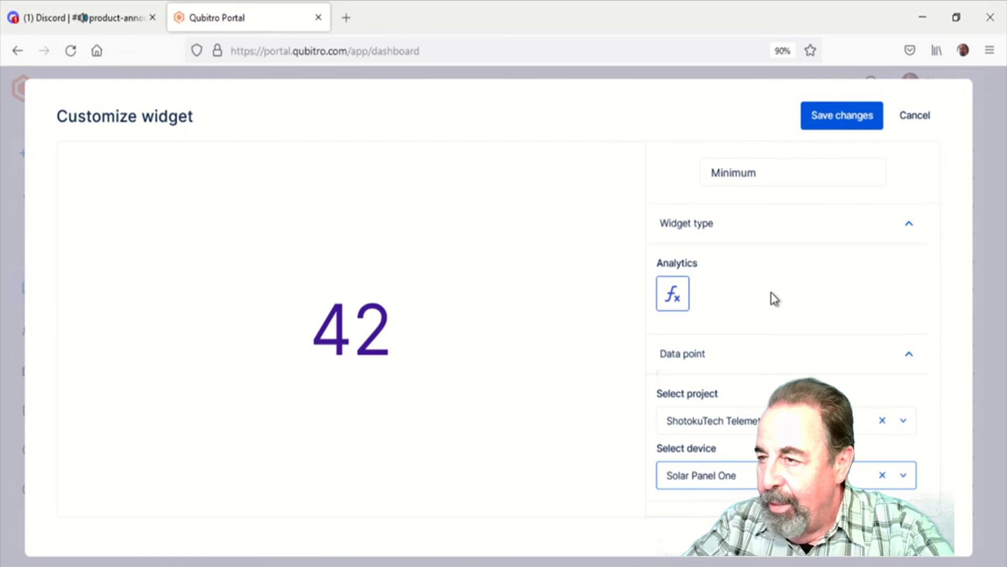
scroll(761, 357, down, 2)
click(741, 400)
scroll(738, 443, down, 1)
Set the widget's aggregation type to Minimum and its font weight to Bold, and save the widget
click(736, 443)
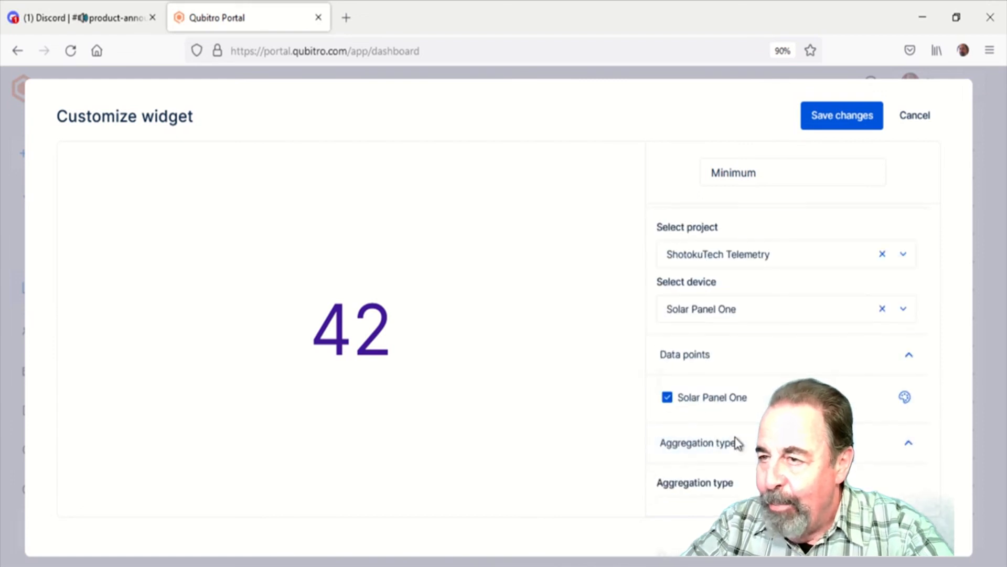
scroll(740, 444, down, 1)
click(740, 441)
click(688, 468)
click(703, 481)
scroll(710, 488, down, 1)
click(665, 484)
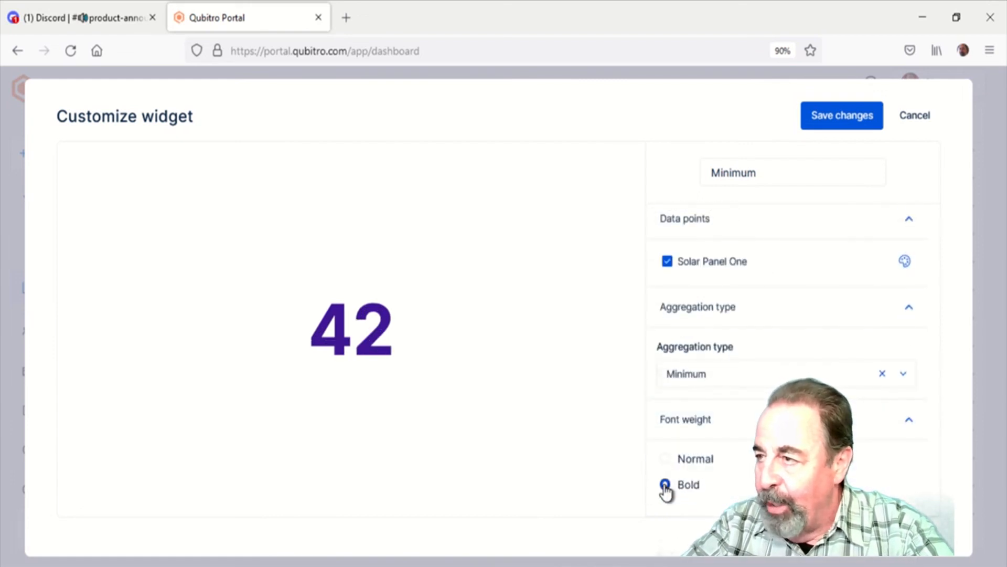
scroll(787, 315, up, 3)
click(842, 115)
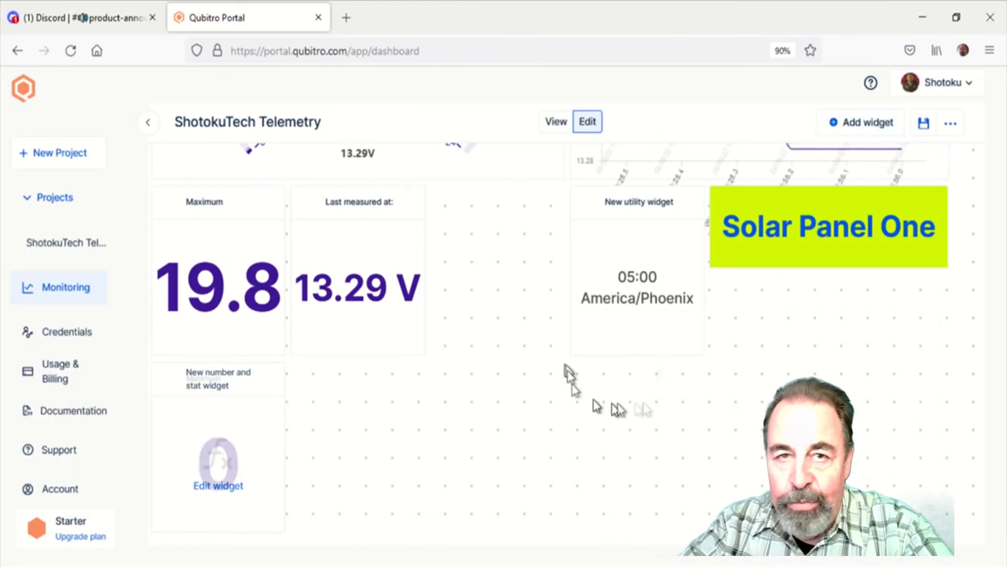
Move the "Last measured at:" widget directly before the clock, leaving one free slot after the Maximum stat
drag(314, 209, 434, 205)
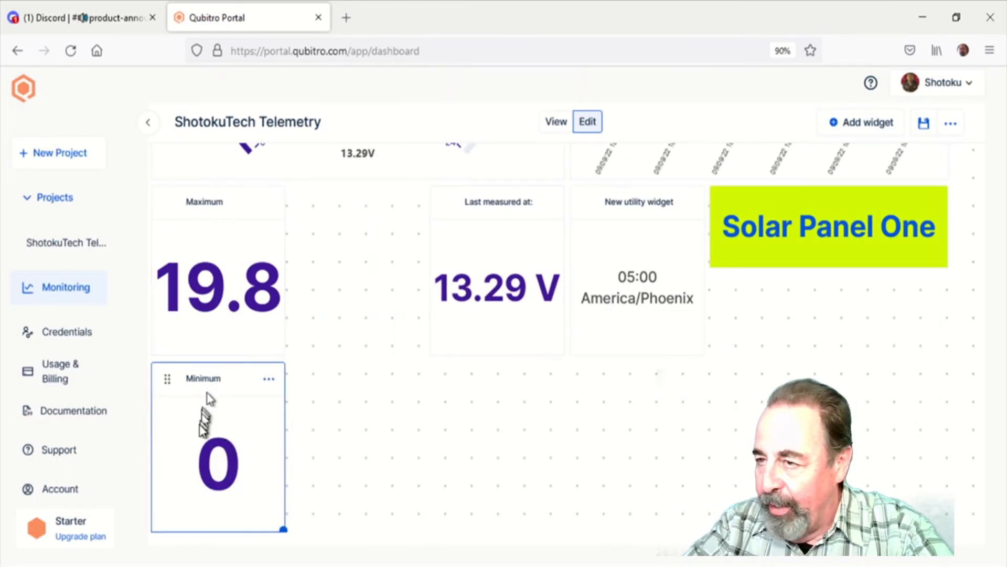
Change the Minimum widget's aggregation type to Average, retitle it "Average" and save the changes
click(272, 382)
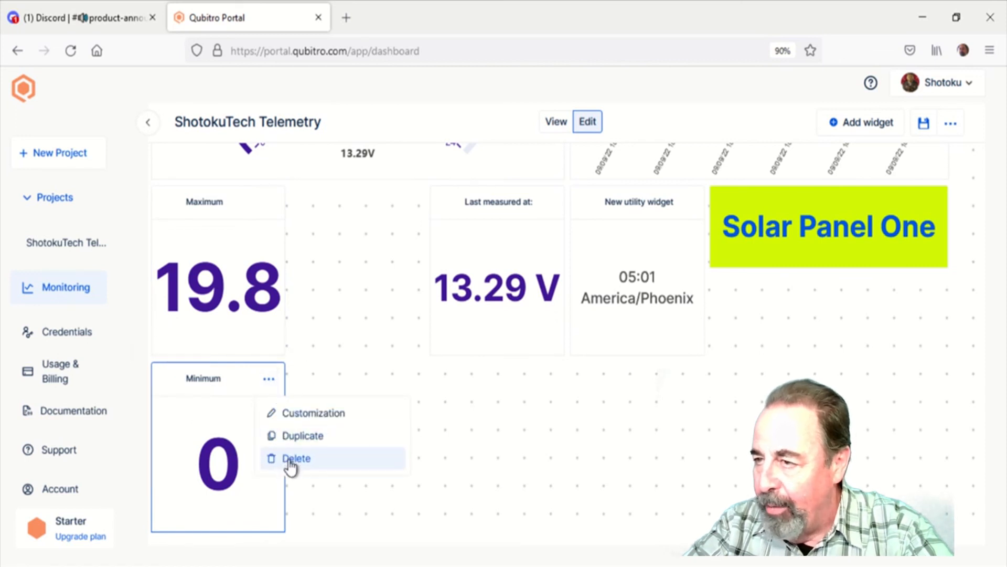
click(308, 414)
click(753, 351)
click(748, 415)
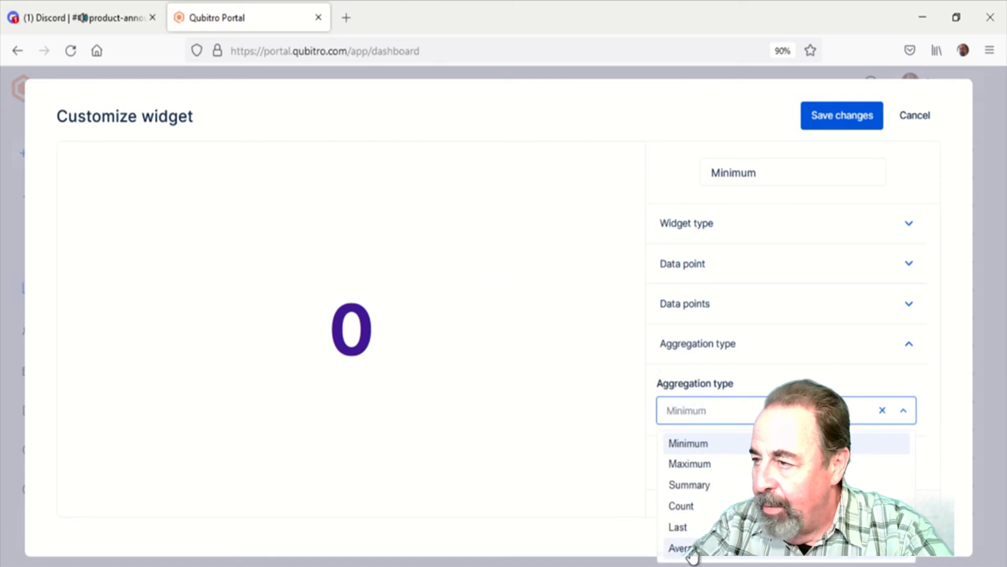
click(682, 548)
click(770, 183)
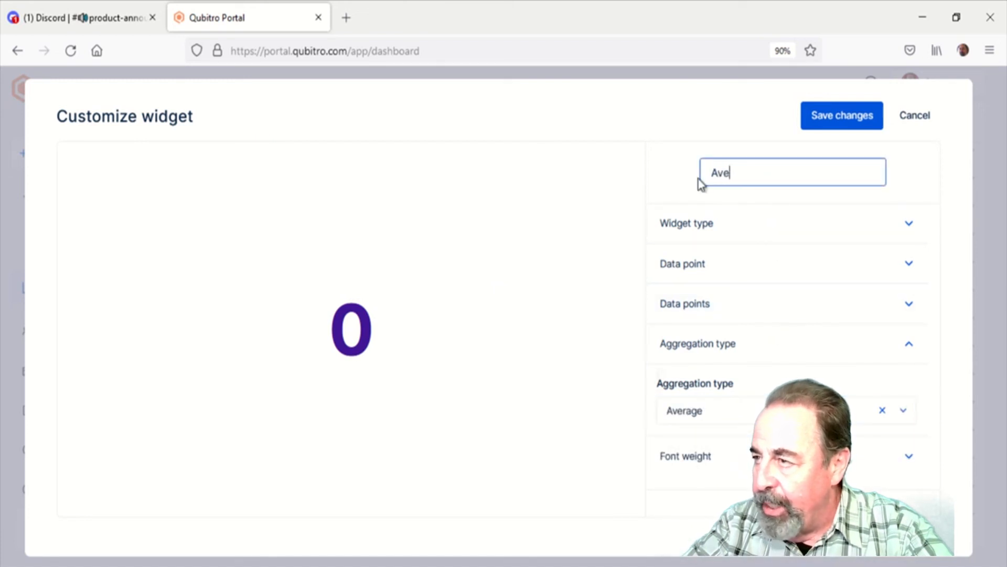
click(853, 116)
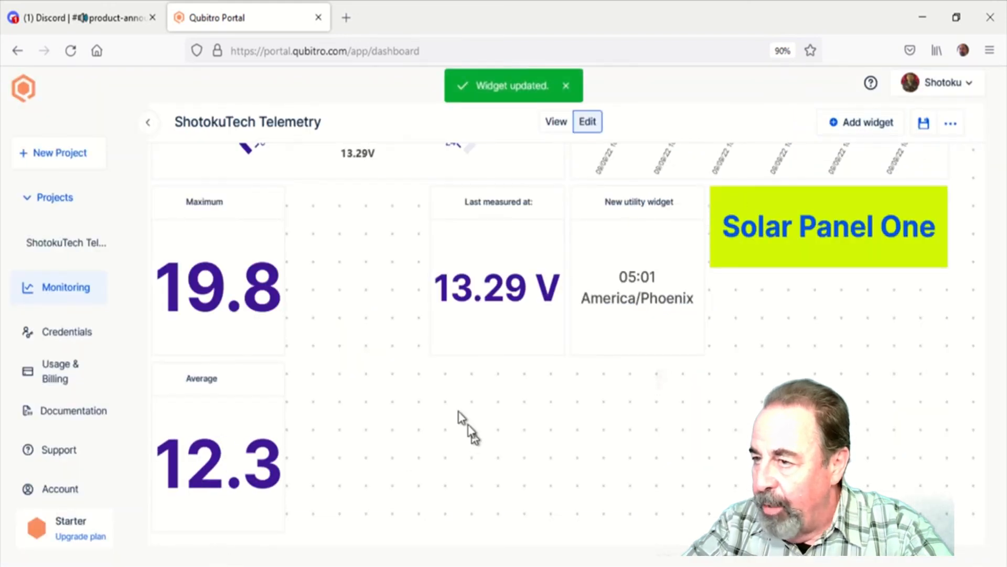
Place the Average stat in the free slot between the Maximum and "Last measured at:" widgets
drag(168, 378, 309, 379)
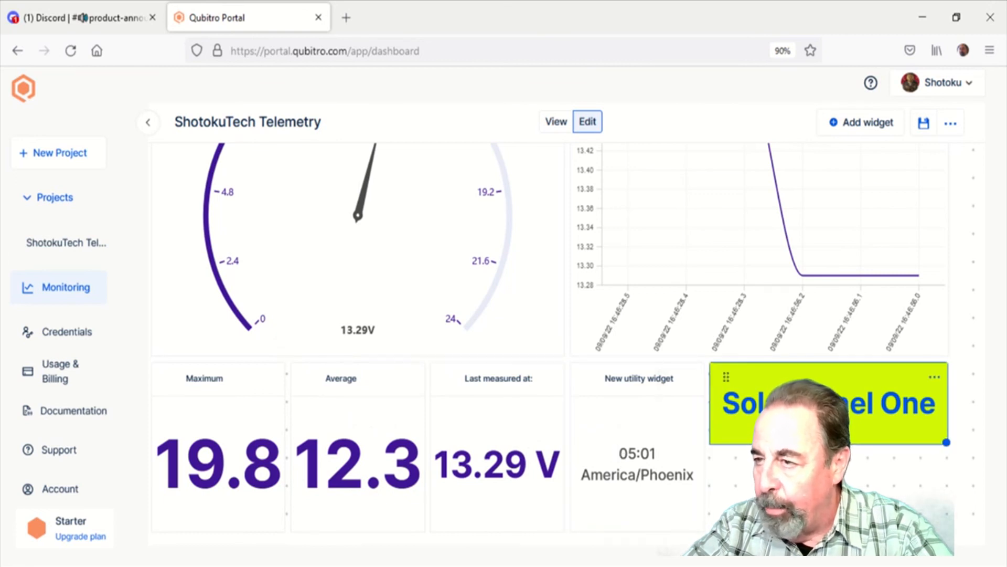
scroll(798, 420, up, 3)
scroll(829, 420, down, 3)
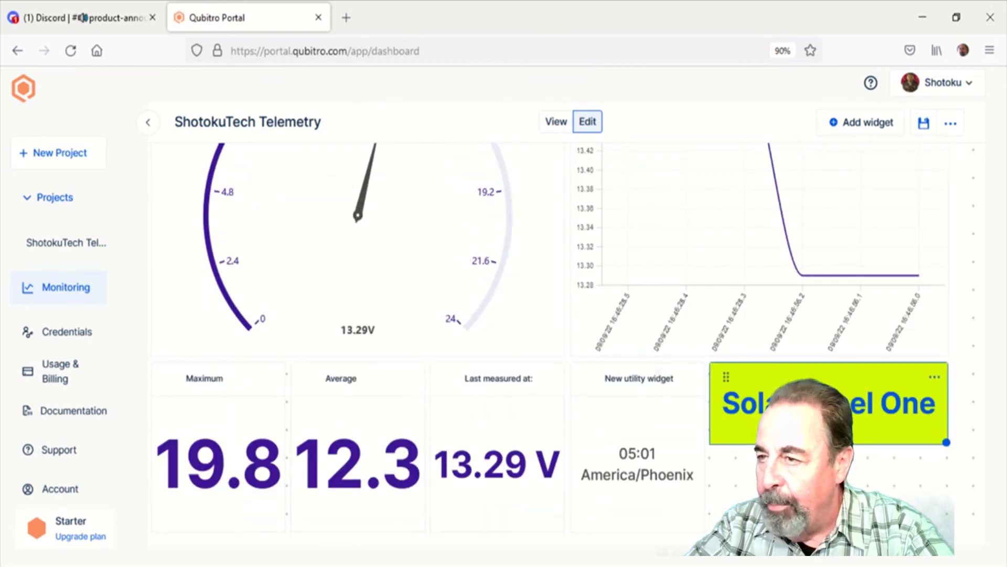
Review the widget categories available for the dashboard, from Charts to Utilities
click(859, 126)
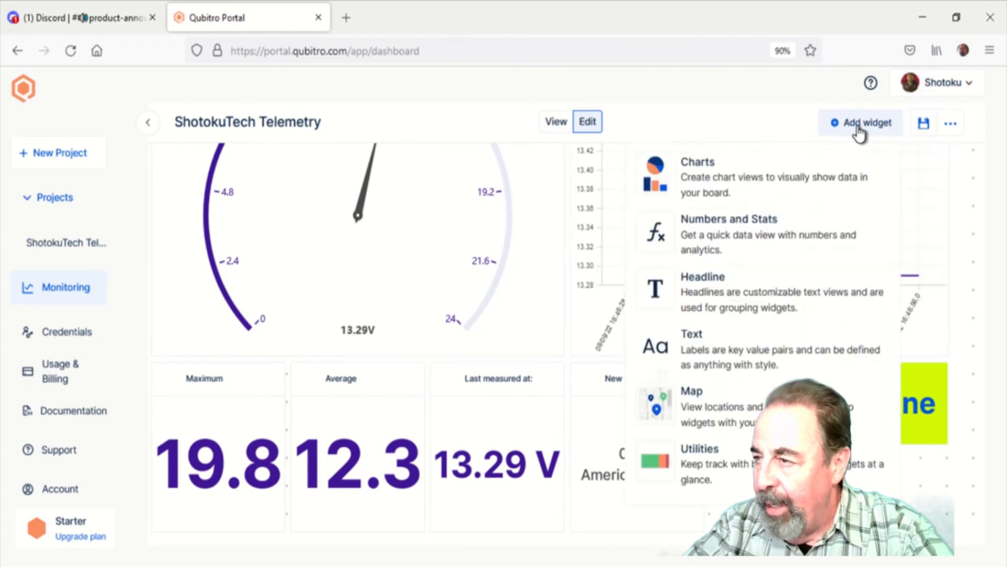
click(755, 467)
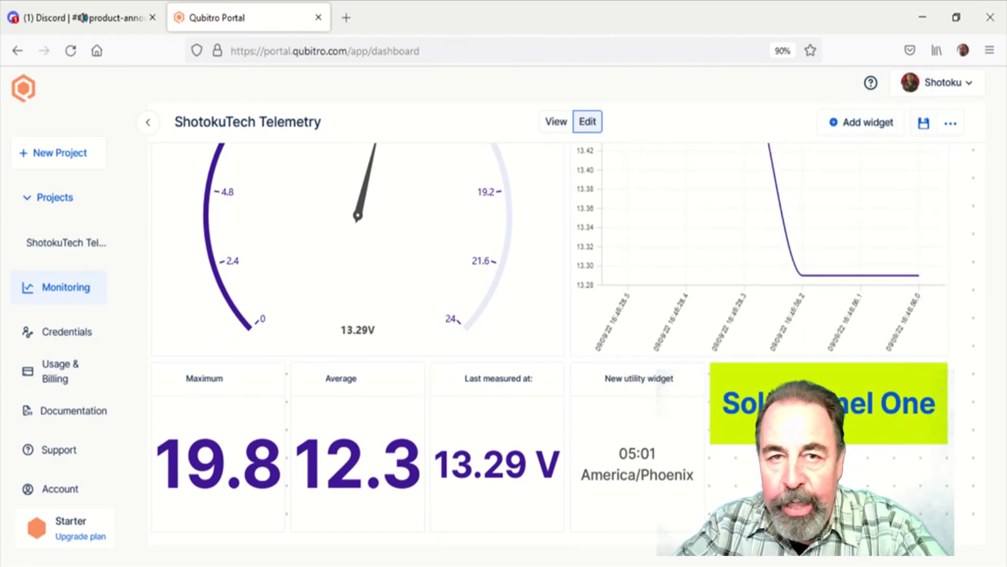
scroll(567, 341, up, 2)
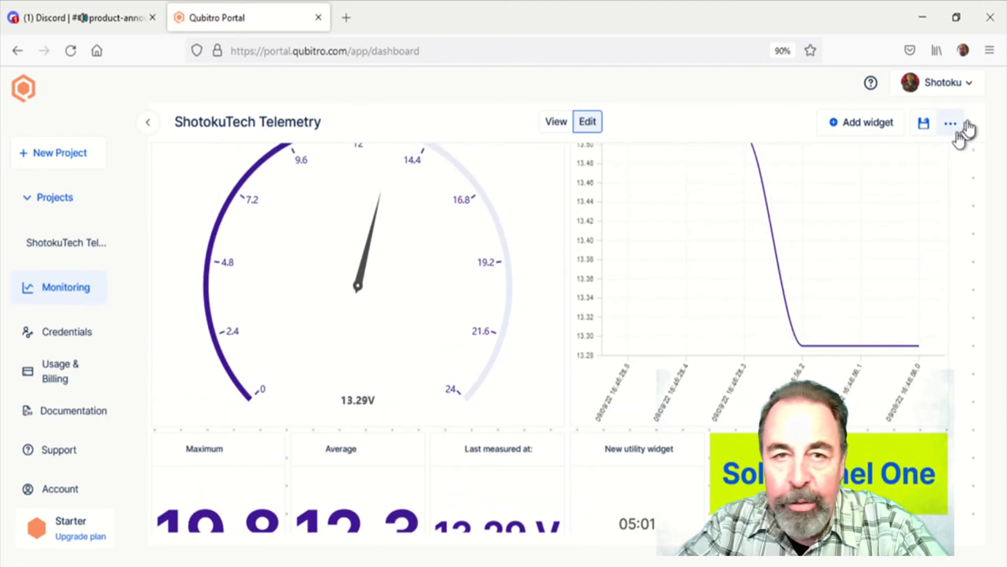